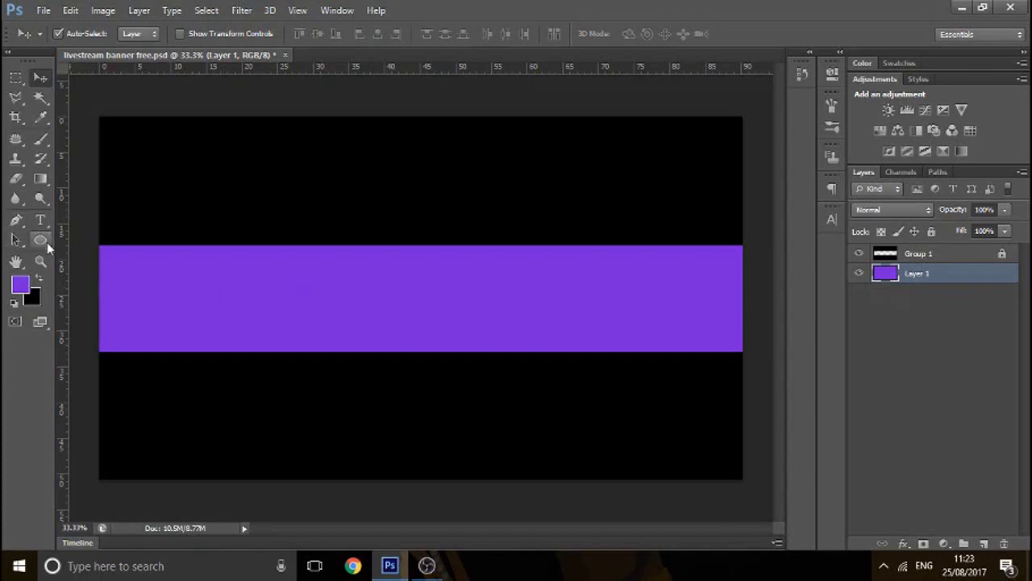
- Add guides at the purple band's top, middle and bottom edges plus a vertical centre line
key("ctrl+semicolon")
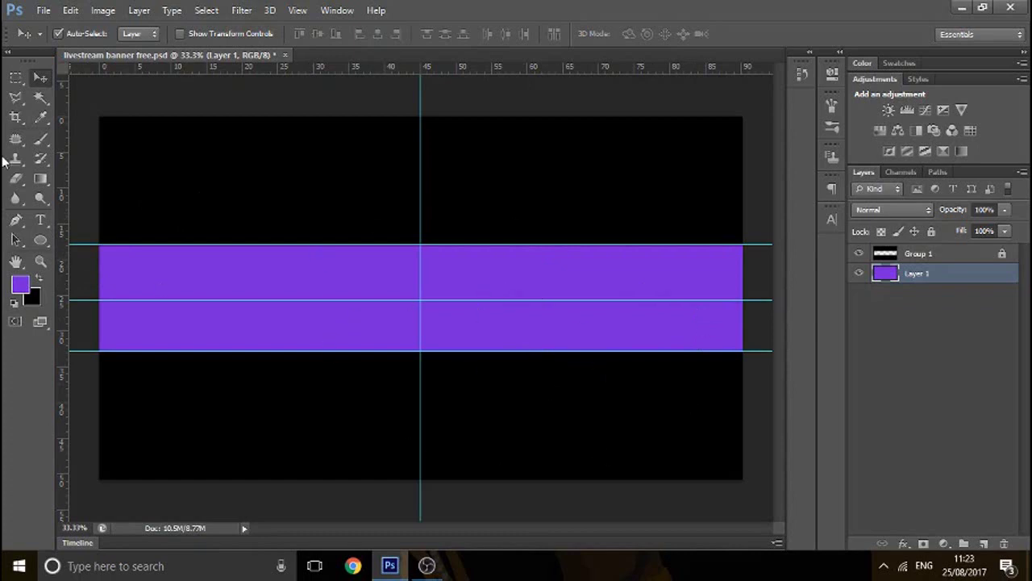
- Draw a near-white ellipse circle centred on the purple band
left_click(40, 245)
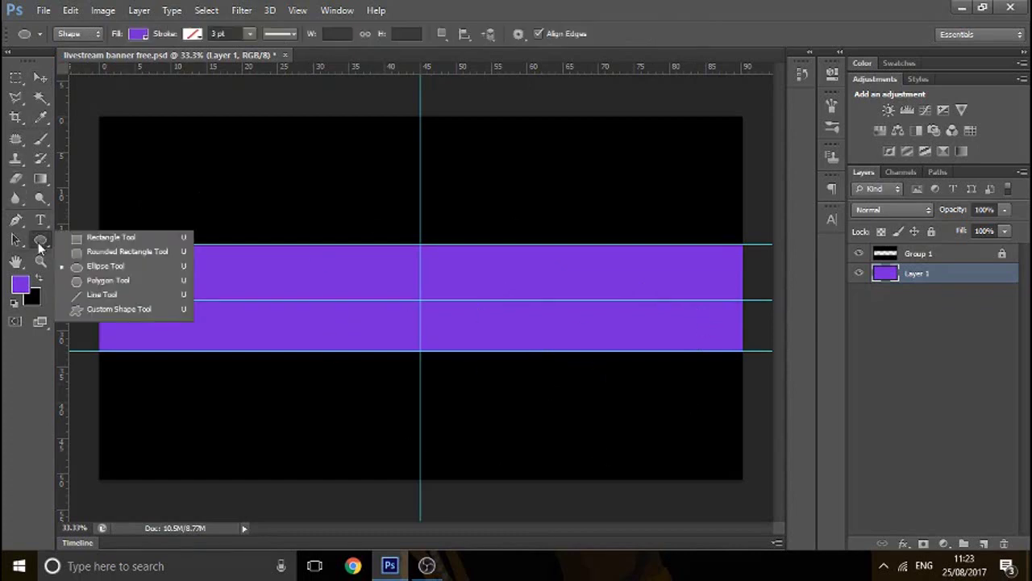
left_click(63, 273)
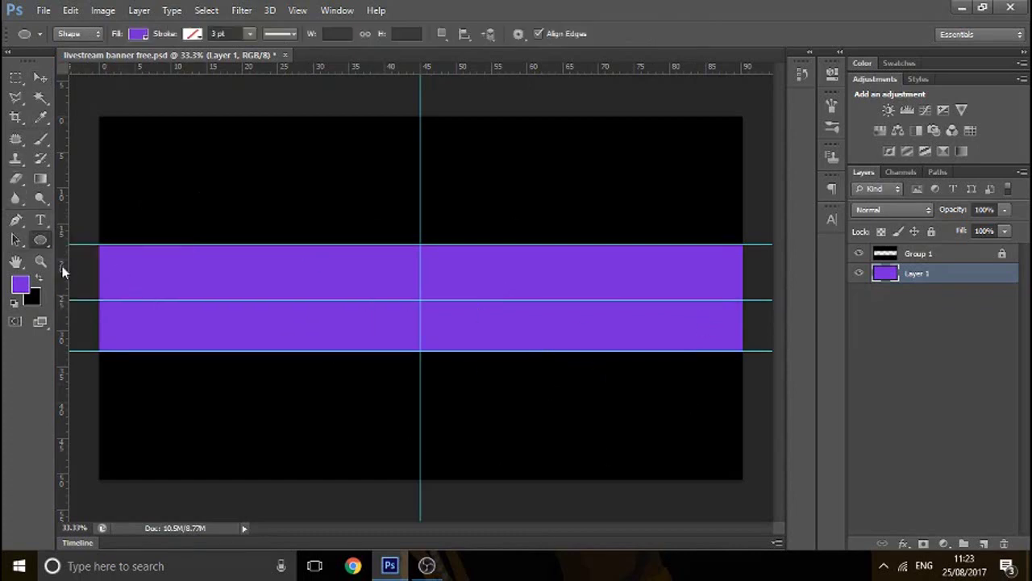
left_click(21, 284)
mouse_move(645, 113)
left_mouse_down()
mouse_move(565, 81)
mouse_move(554, 106)
left_mouse_up()
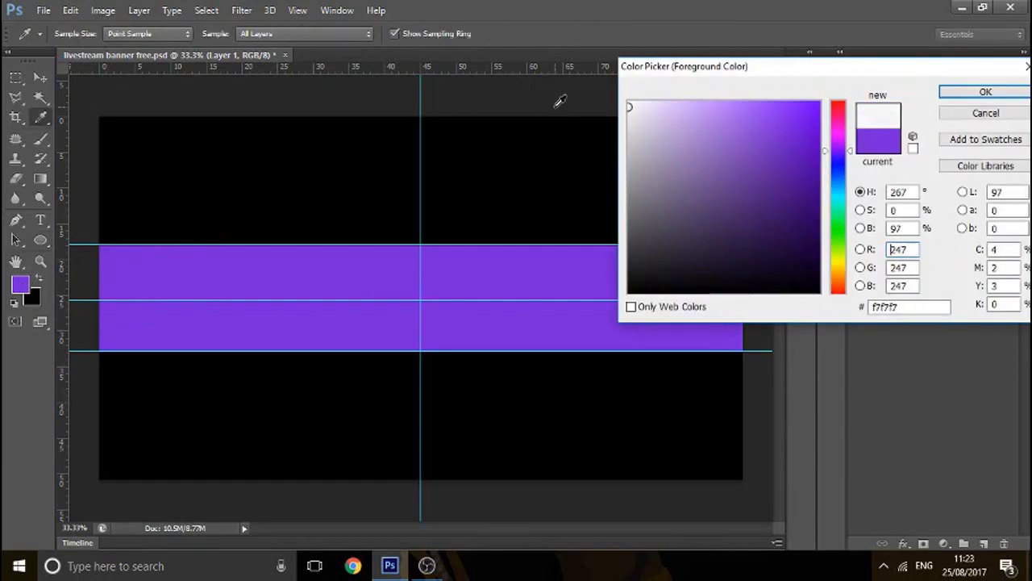
key("Return")
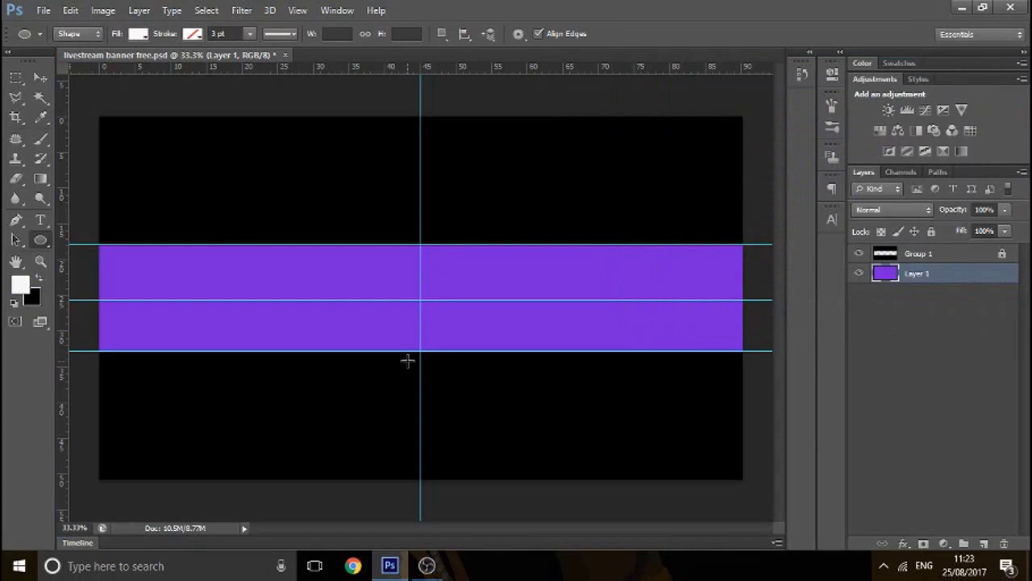
left_click_drag(368, 365, 516, 224)
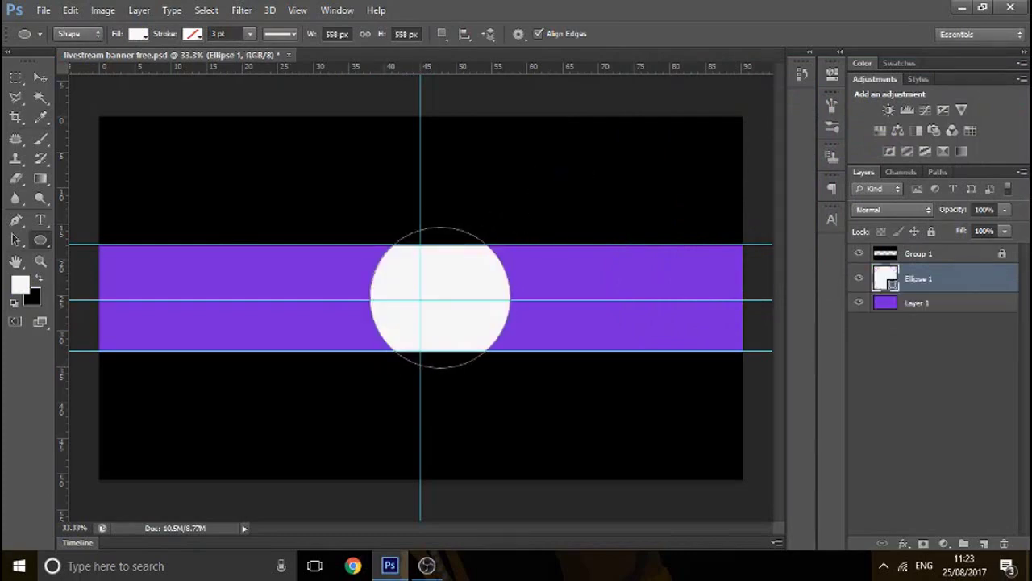
- Rasterize the Ellipse 1 layer and shrink the circle to 58.6%, keeping it centred
right_click(994, 294)
left_click(700, 179)
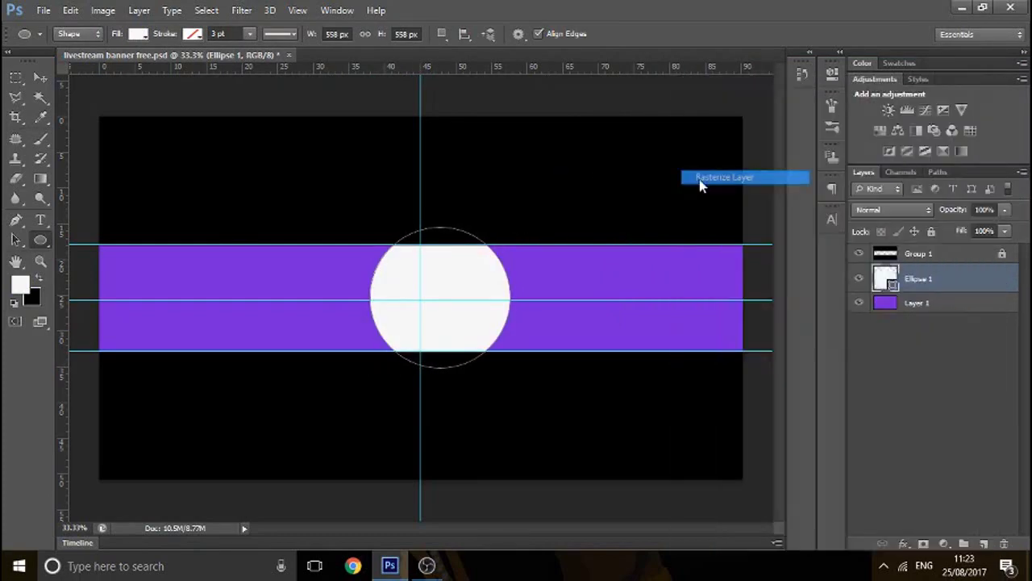
key("ctrl+t")
mouse_move(479, 320)
left_mouse_down()
mouse_move(452, 323)
mouse_move(479, 319)
mouse_move(463, 320)
left_mouse_up()
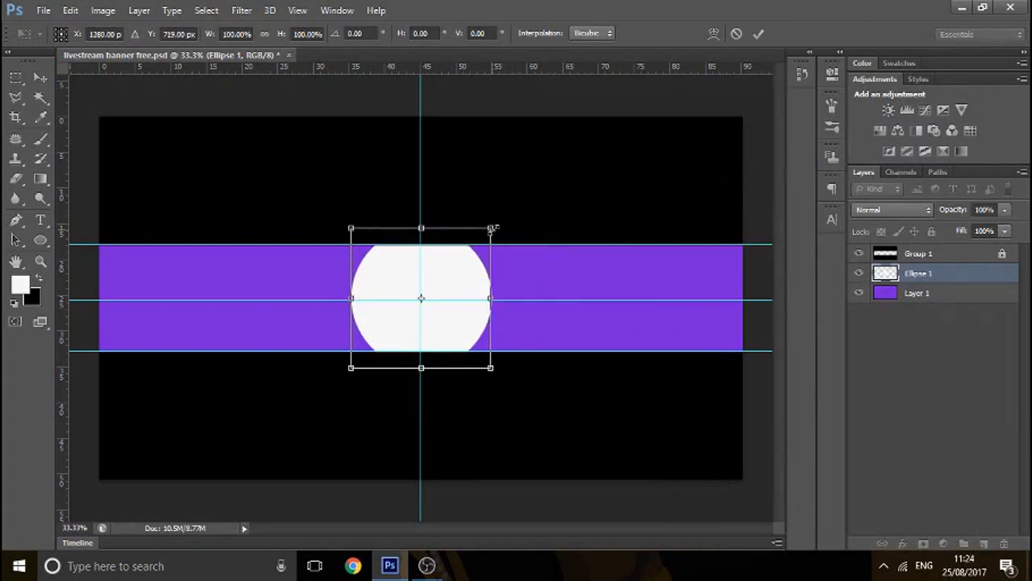
left_click_drag(494, 228, 466, 256)
key("Return")
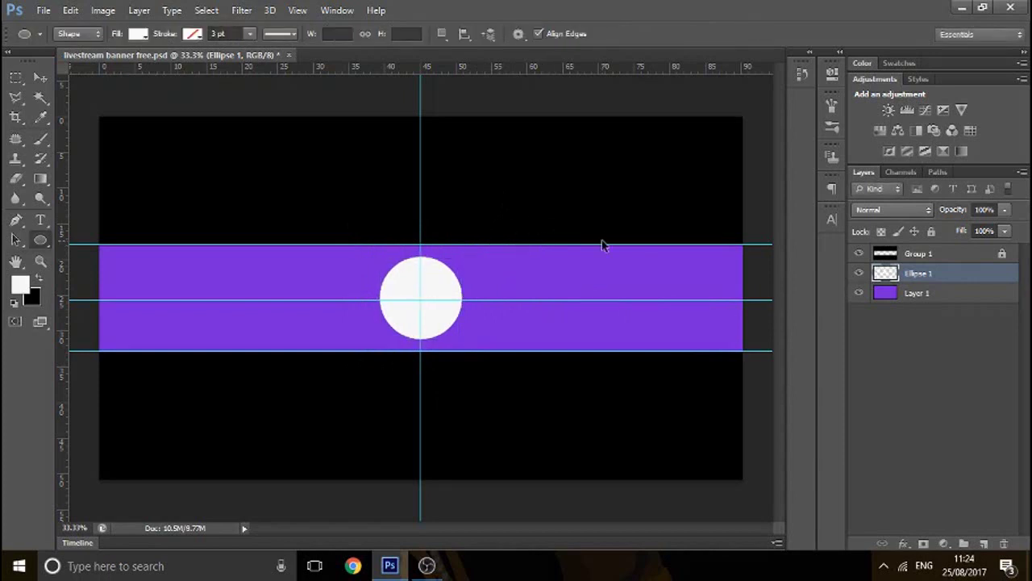
- Duplicate the circle, enlarge the copy to 170.64%, and move it below Ellipse 1
key("ctrl+j")
key("ctrl+t")
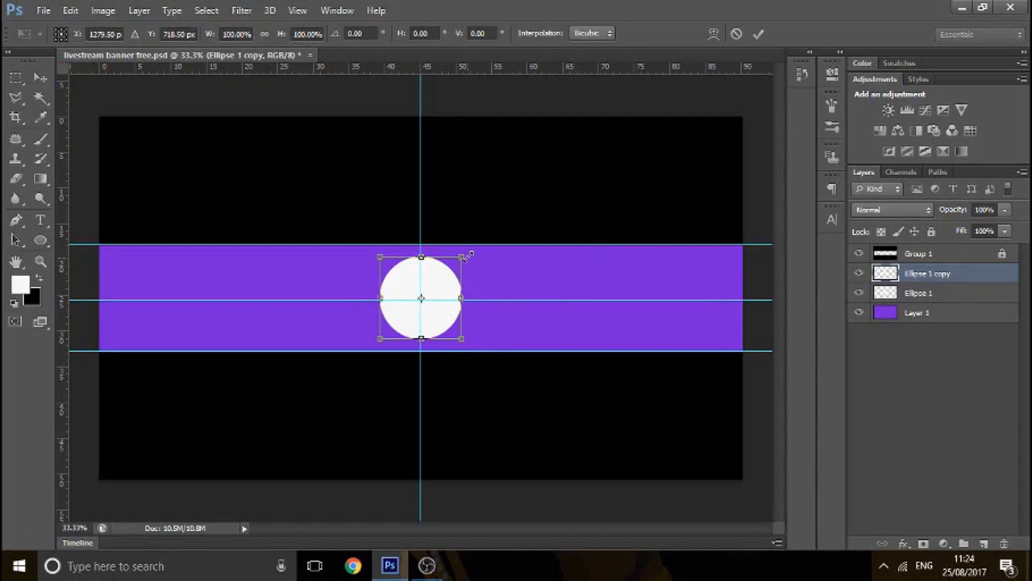
left_click_drag(466, 256, 500, 221)
key("Return")
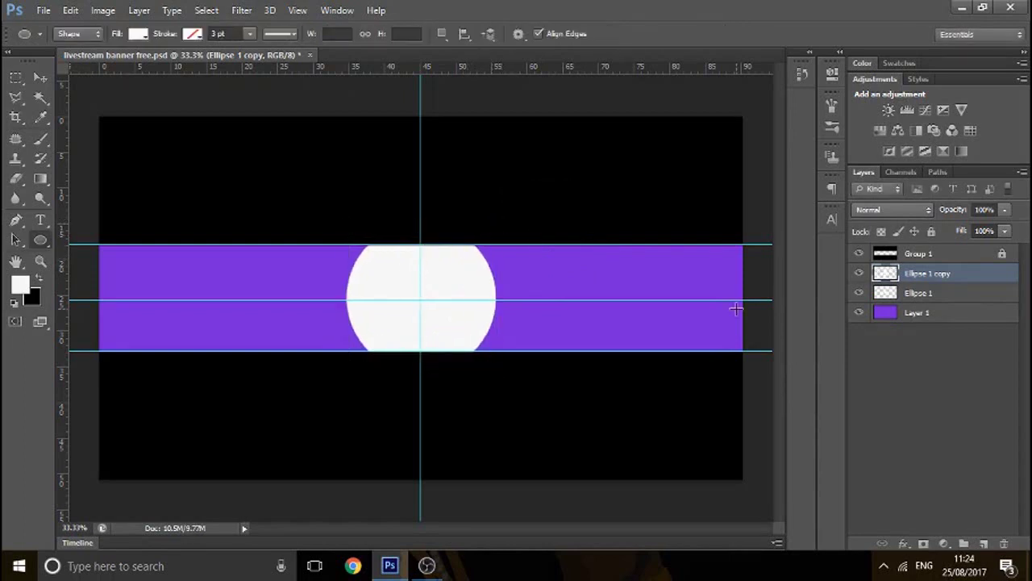
left_click_drag(951, 273, 951, 304)
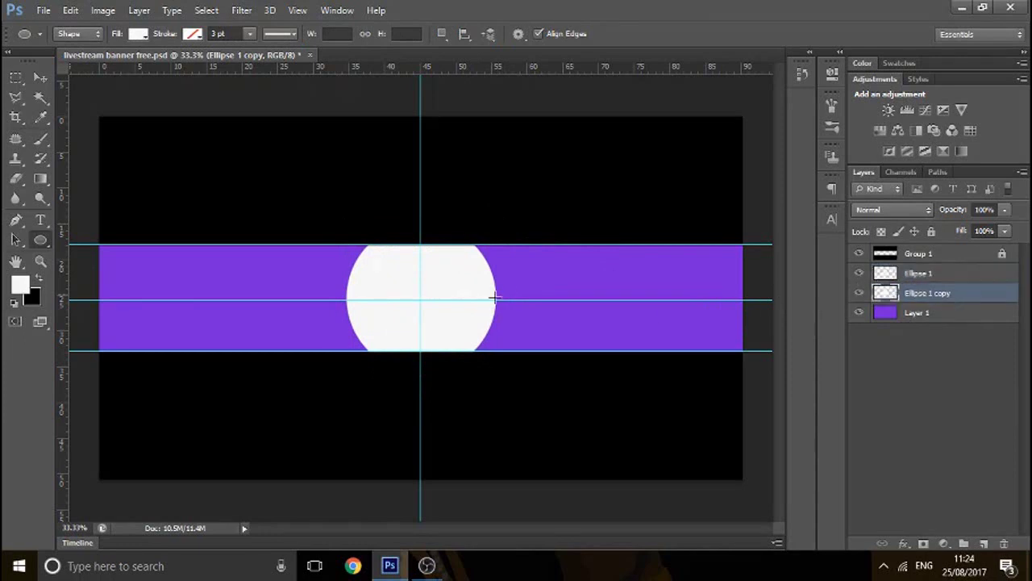
- Set Ellipse 1 copy's fill to 0% and open its Layer Style settings
left_click(1005, 231)
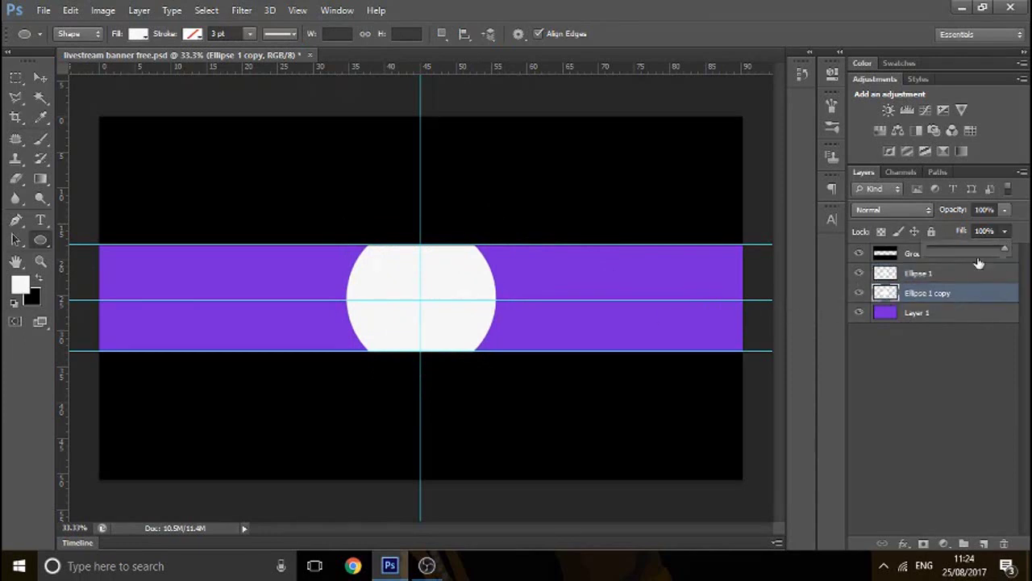
left_click_drag(978, 263, 890, 267)
left_click(998, 300)
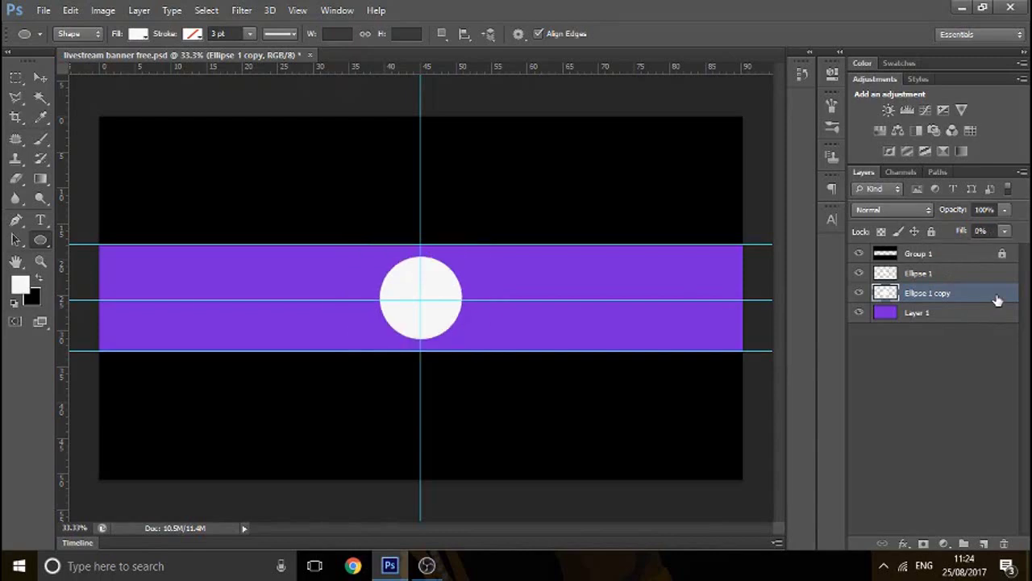
double_click(997, 300)
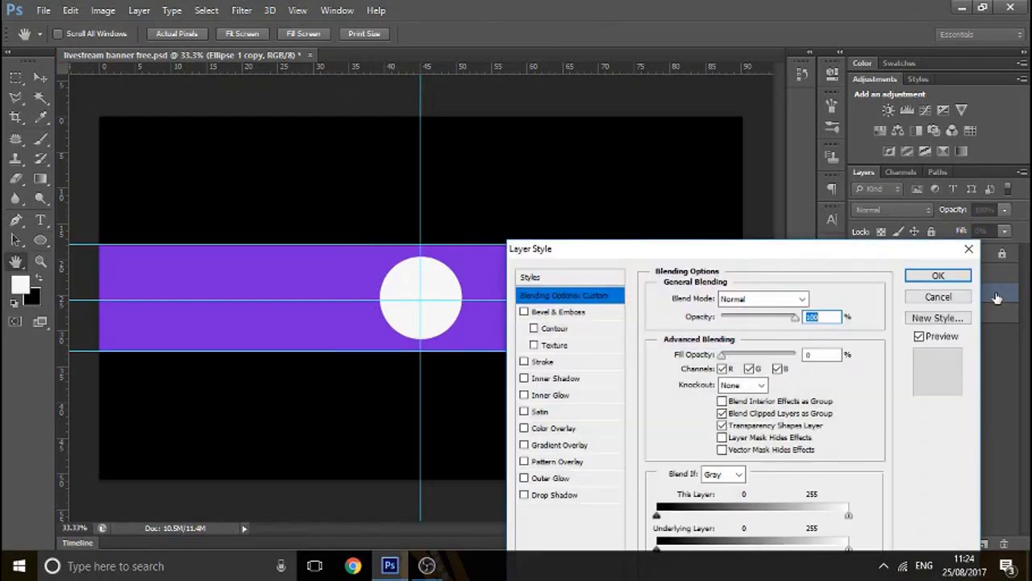
- Add an inner shadow with choke 9, size 98 px and 43% opacity, then hide the guides
left_click(553, 379)
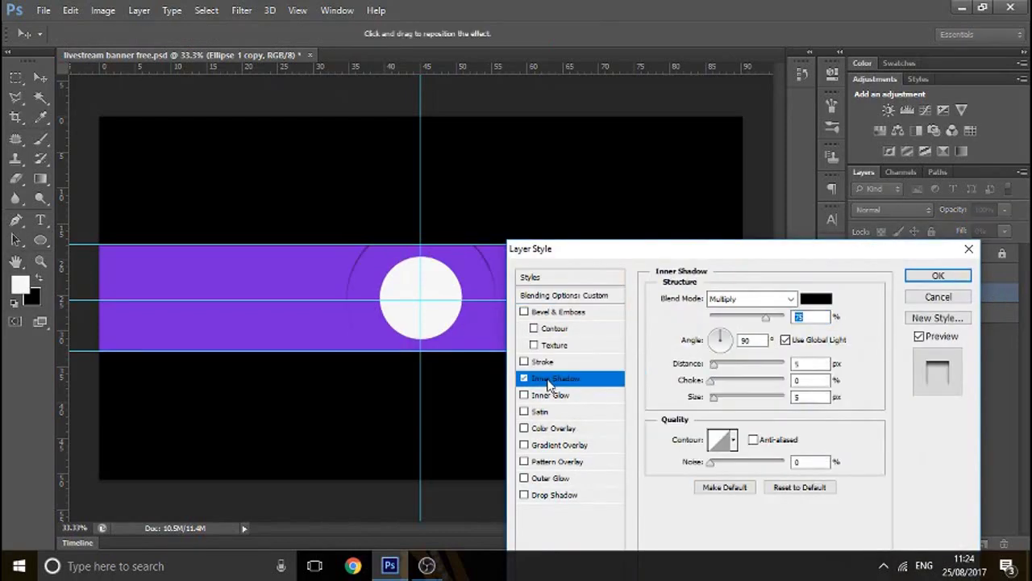
left_click(717, 380)
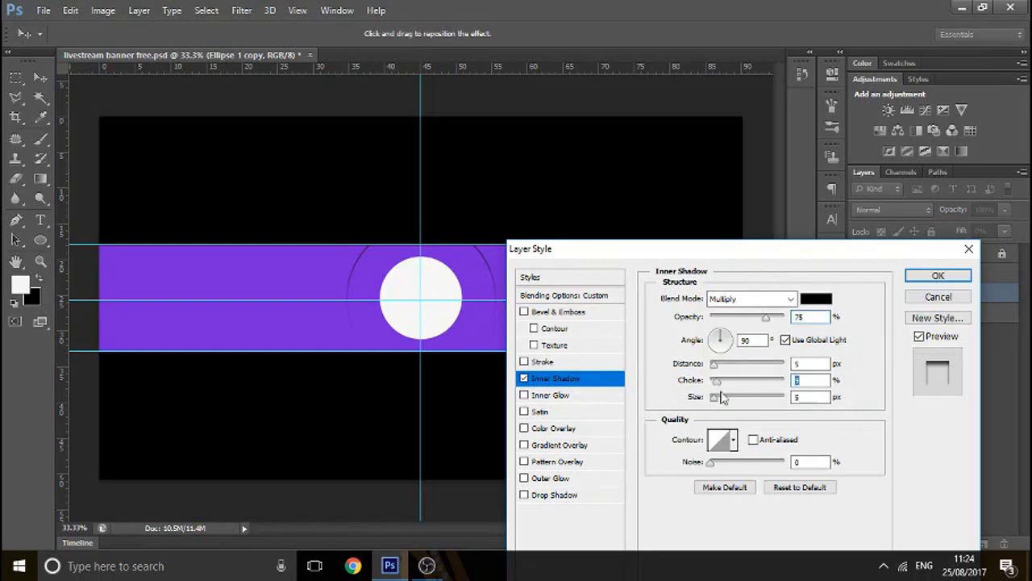
left_click_drag(715, 397, 742, 400)
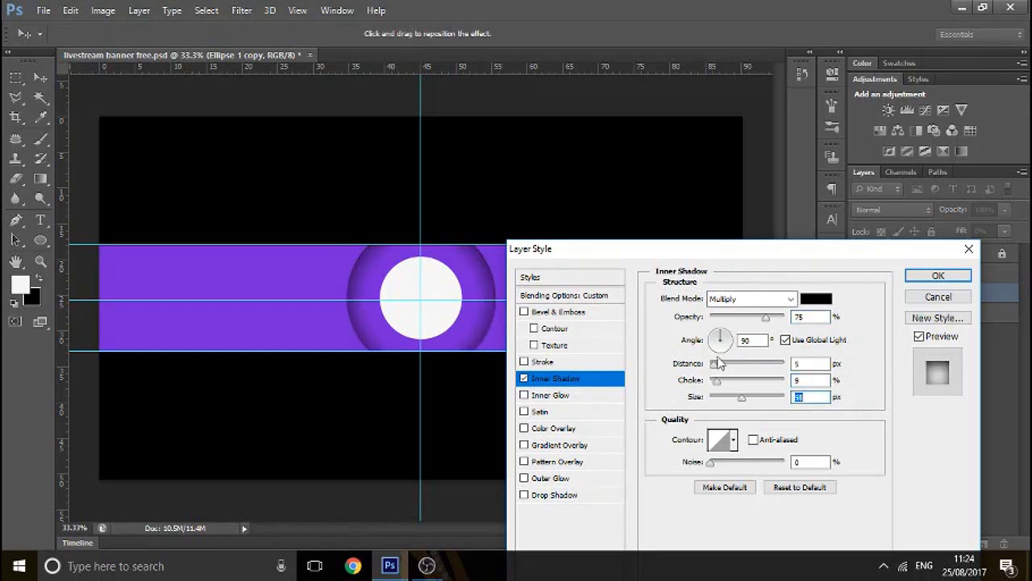
left_click_drag(714, 363, 753, 383)
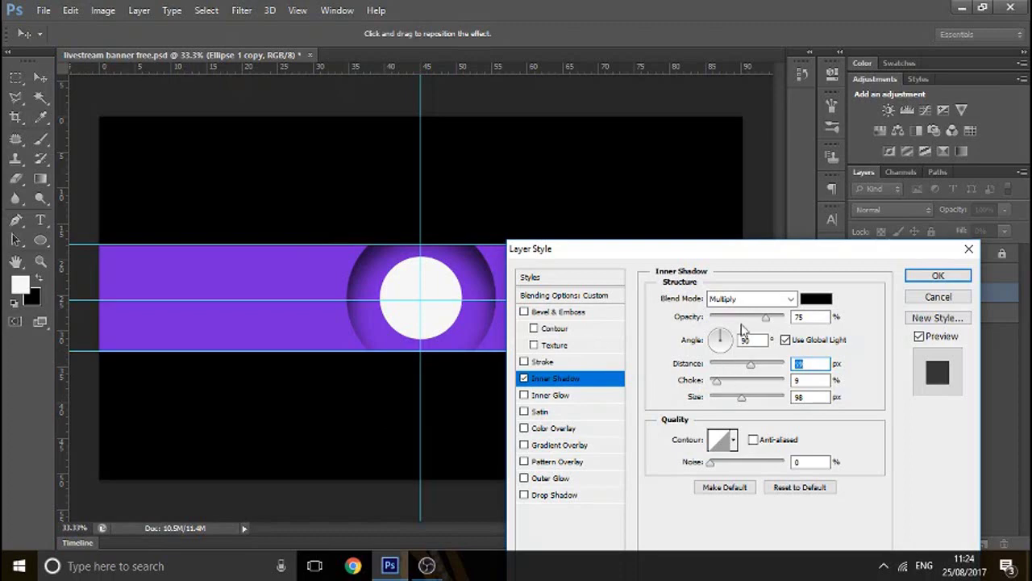
mouse_move(746, 318)
left_mouse_down()
mouse_move(723, 322)
mouse_move(743, 326)
left_mouse_up()
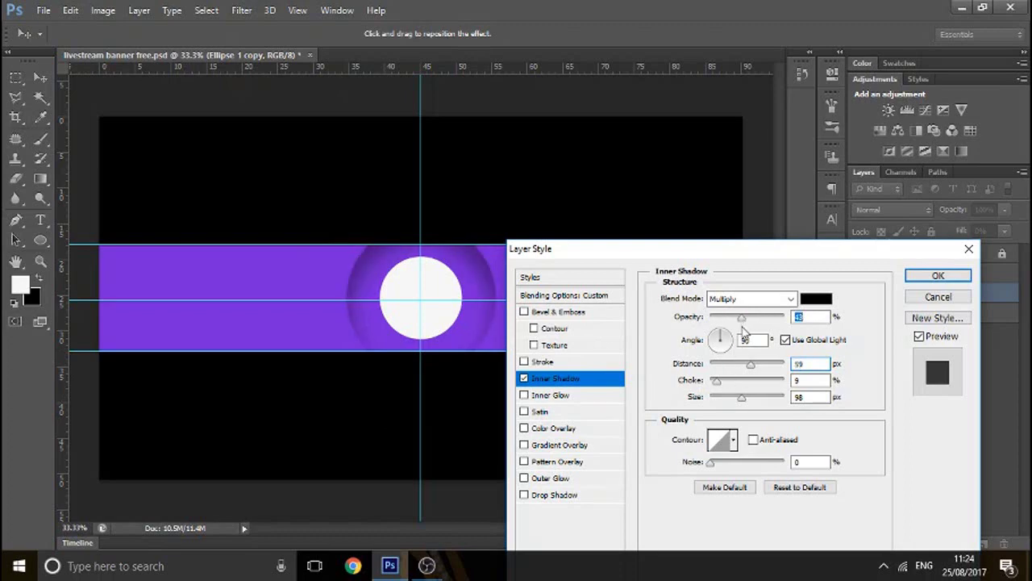
mouse_move(751, 364)
left_mouse_down()
mouse_move(784, 371)
mouse_move(754, 379)
left_mouse_up()
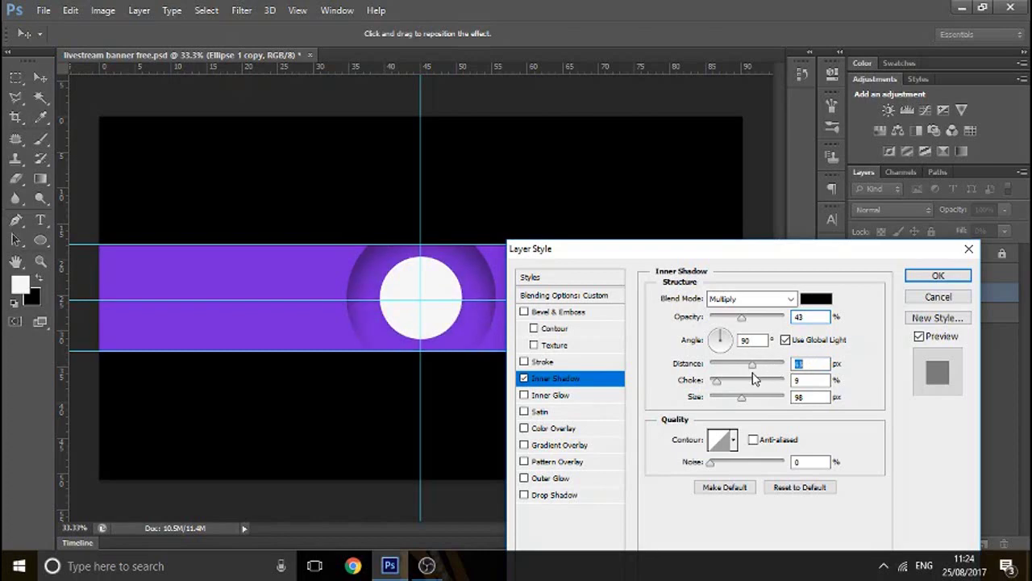
left_click(935, 275)
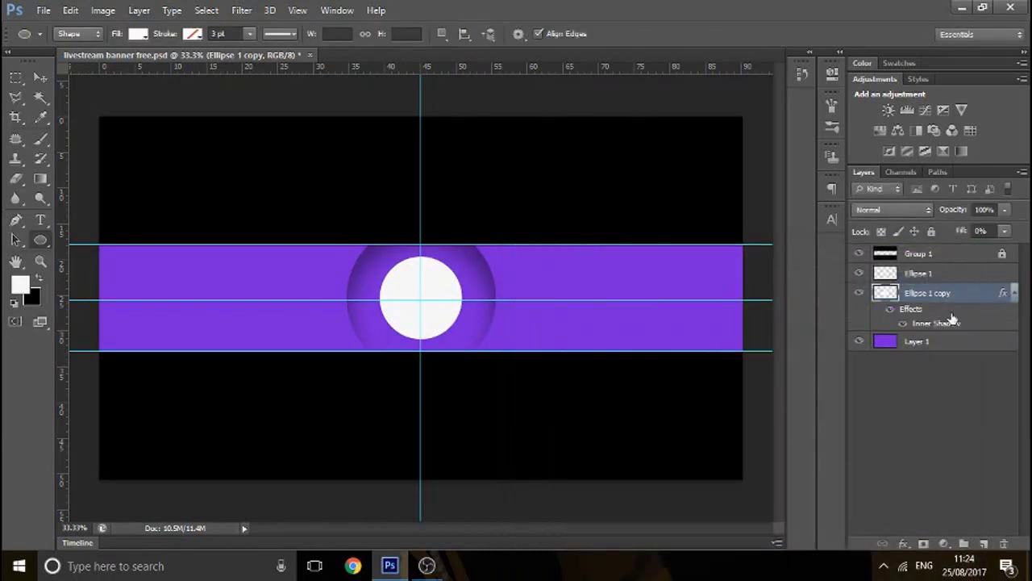
key("ctrl+semicolon")
- Duplicate the ring as Ellipse 1 copy 2, flip it vertically, and enlarge it to about 158%
key("ctrl+j")
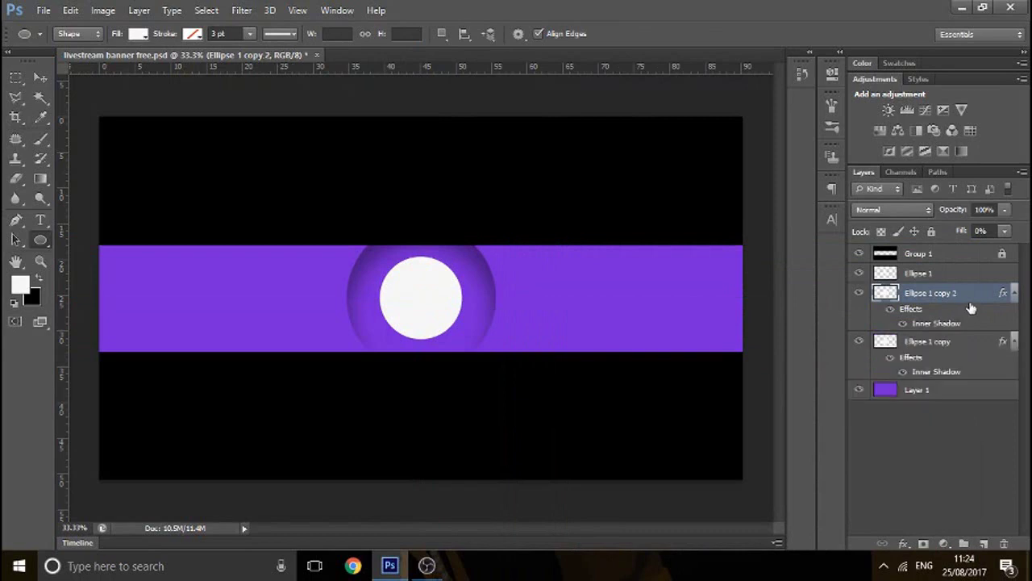
key("ctrl+t")
right_click(442, 297)
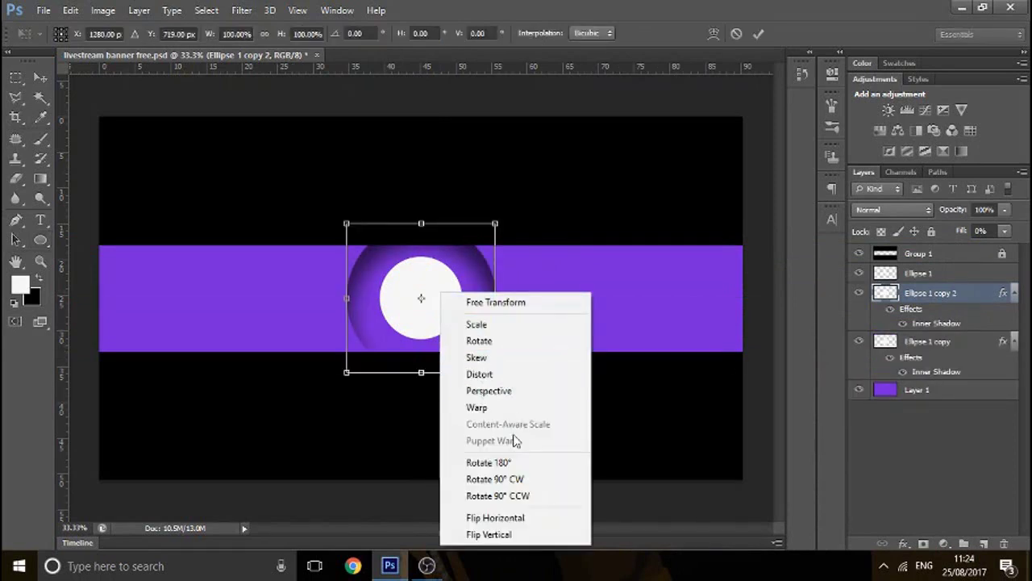
left_click(489, 534)
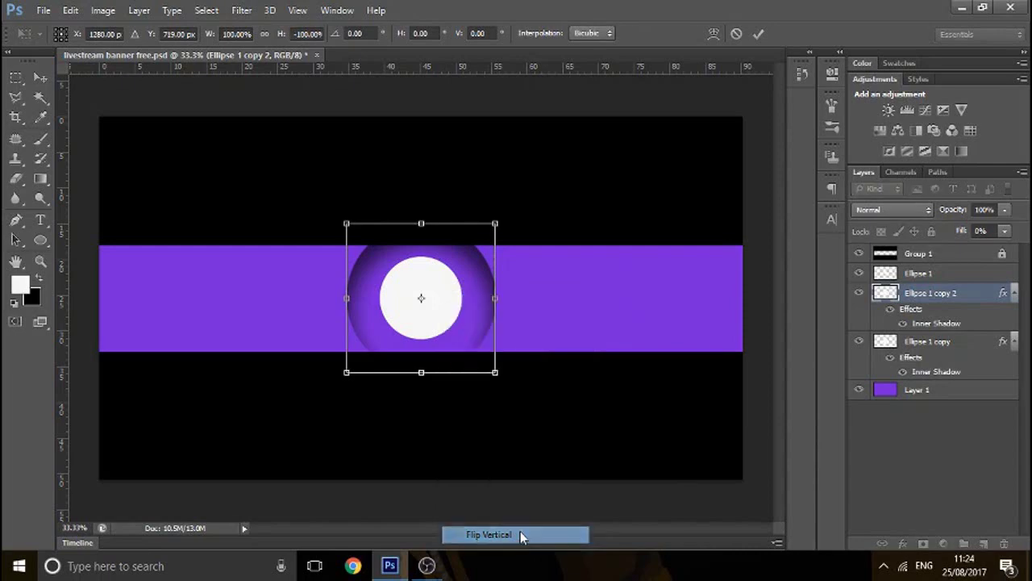
left_click_drag(496, 225, 569, 210)
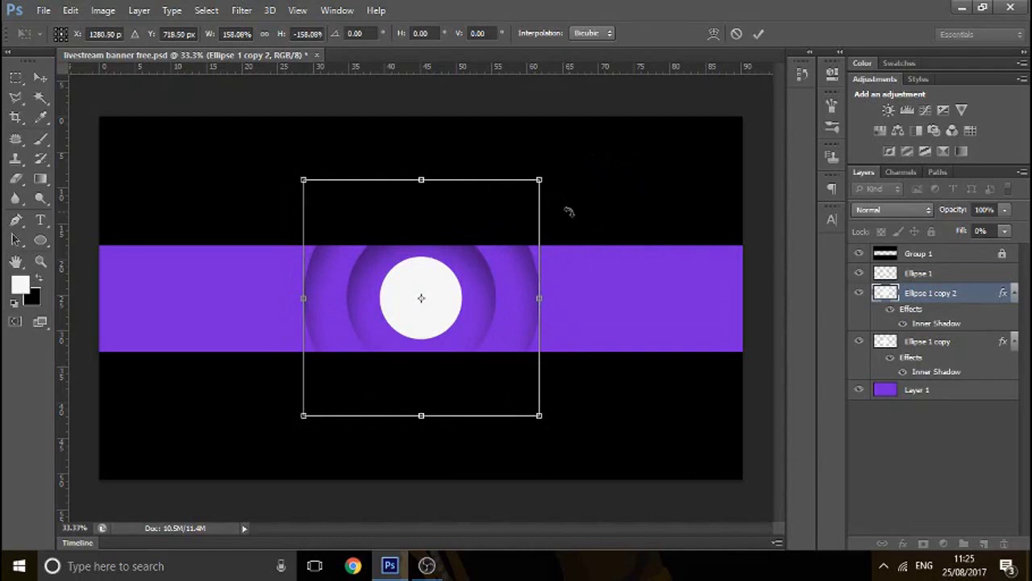
key("Return")
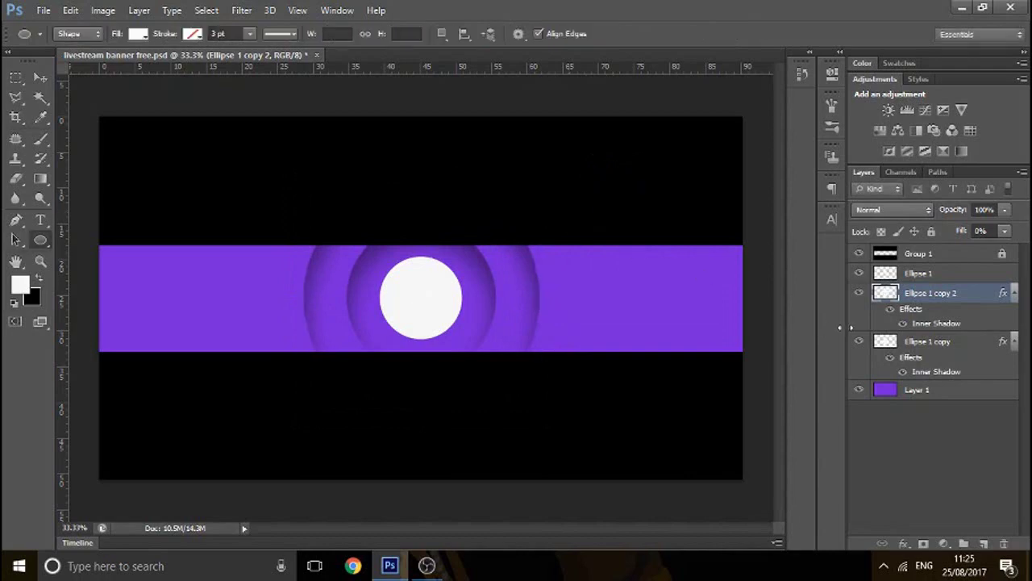
double_click(987, 301)
- Set Ellipse 1 copy 2's inner shadow to distance 0, choke 27 and angle -90°
left_click(558, 378)
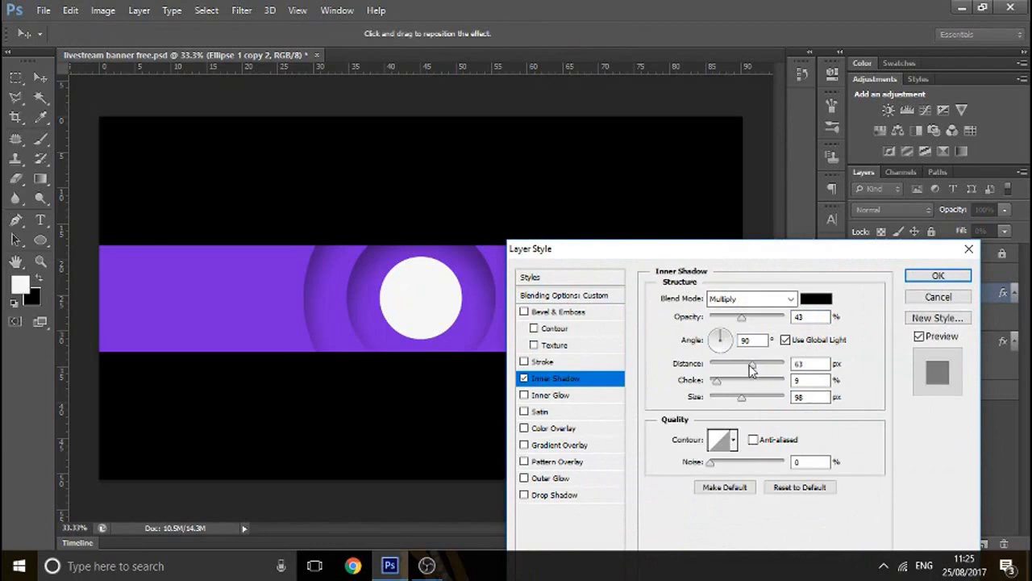
mouse_move(750, 368)
left_mouse_down()
mouse_move(650, 356)
mouse_move(667, 367)
mouse_move(777, 369)
mouse_move(763, 376)
left_mouse_up()
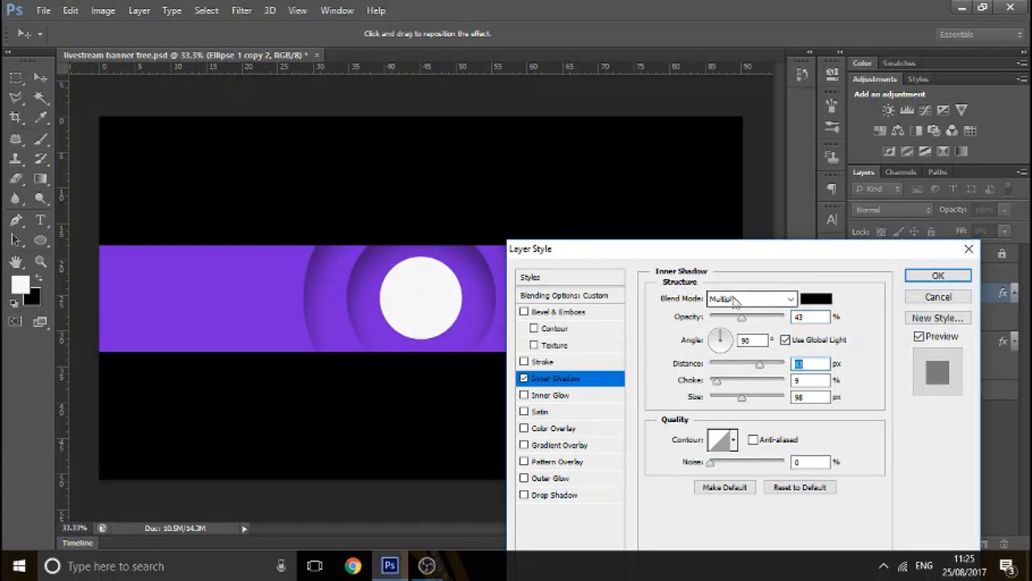
mouse_move(716, 381)
left_mouse_down()
mouse_move(743, 390)
mouse_move(731, 381)
left_mouse_up()
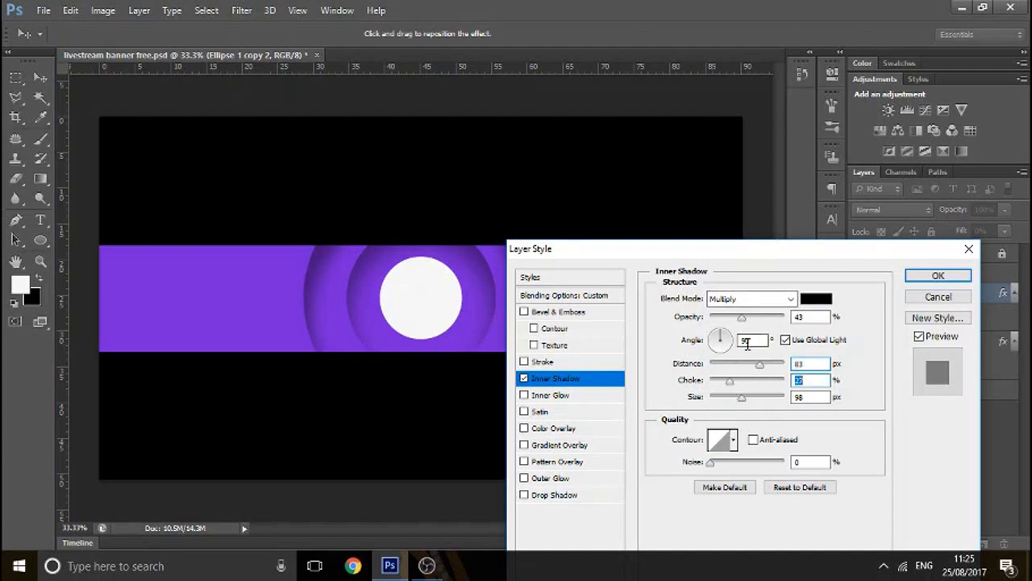
double_click(758, 341)
type("-90")
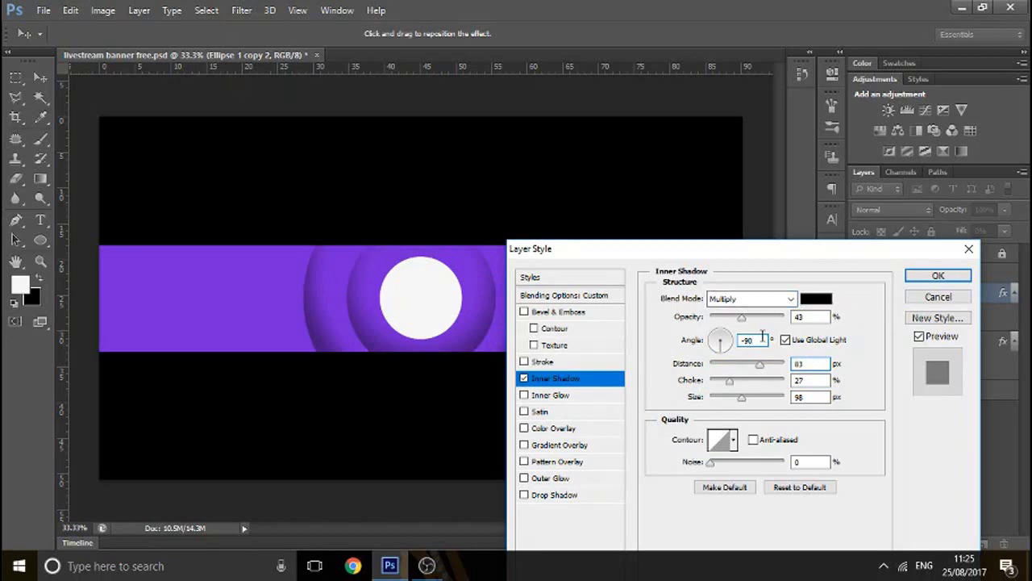
left_click_drag(764, 339, 704, 343)
type("90")
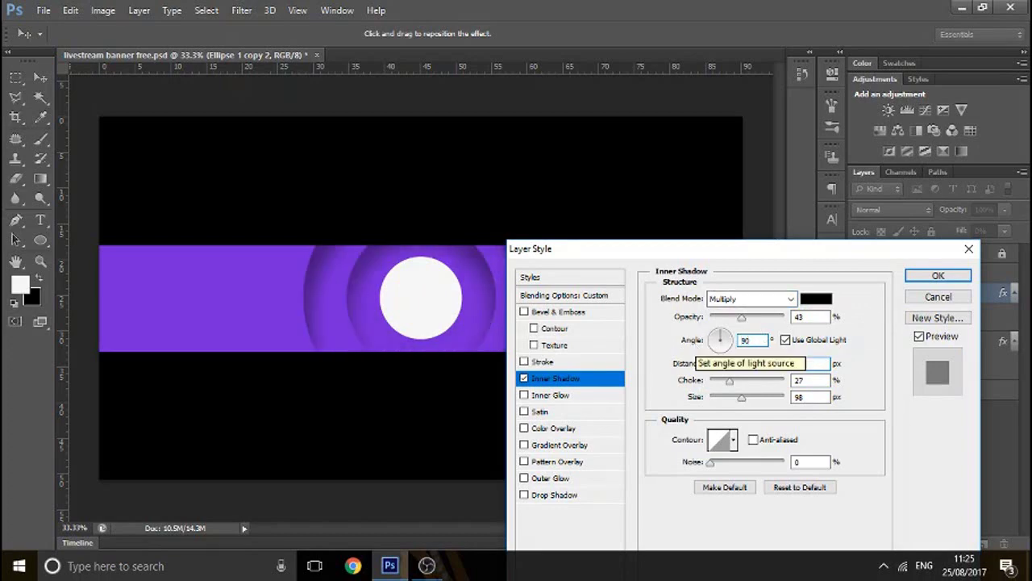
left_click_drag(762, 340, 703, 340)
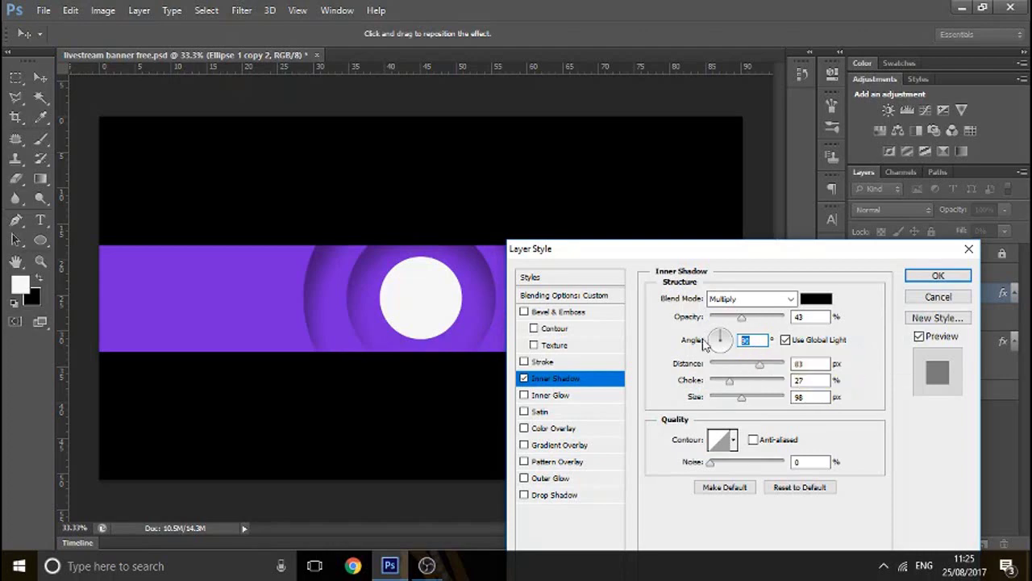
type("-90")
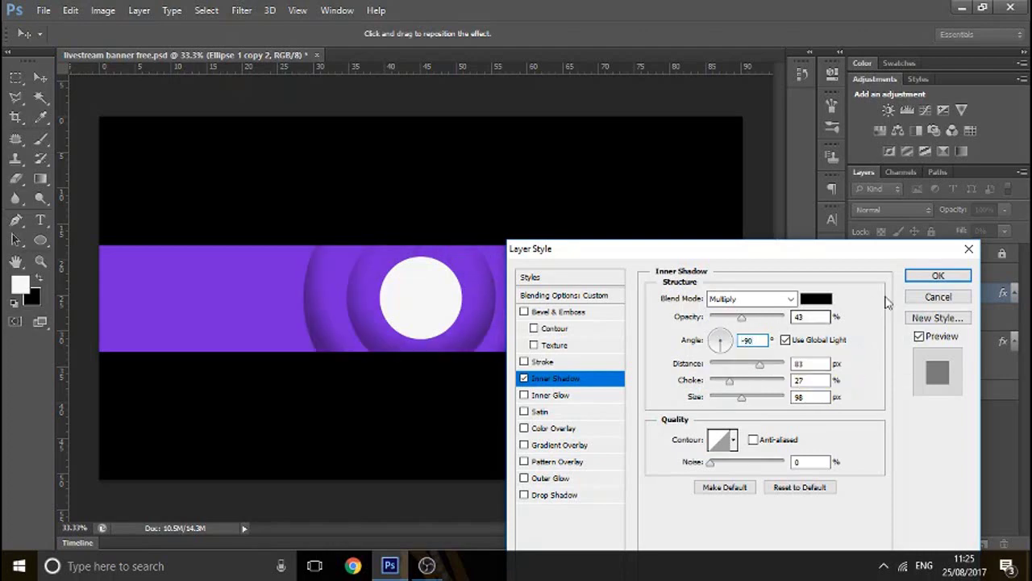
left_click(927, 277)
- Rasterize Ellipse 1 copy's layer style and start transforming it
right_click(943, 346)
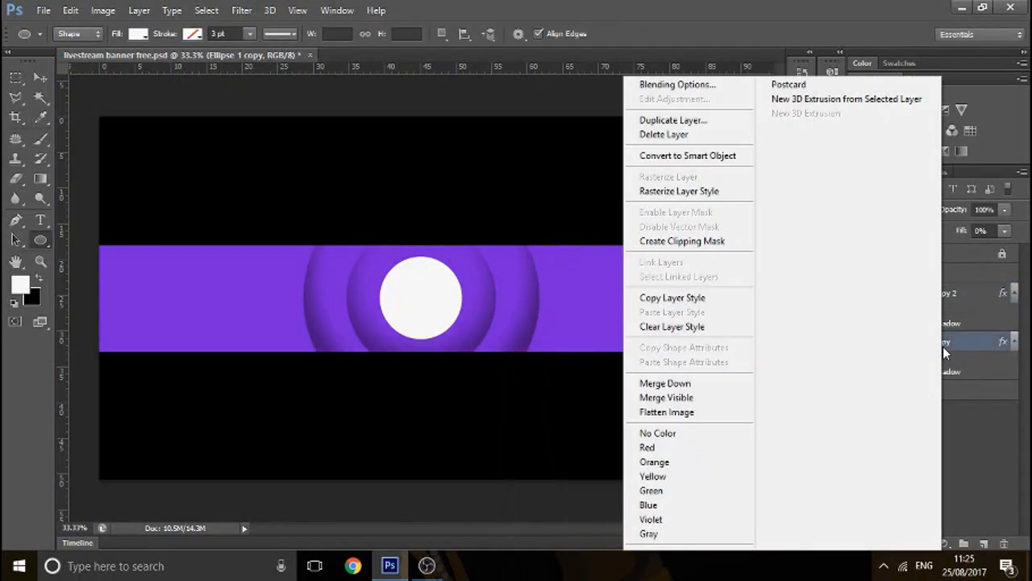
left_click(684, 191)
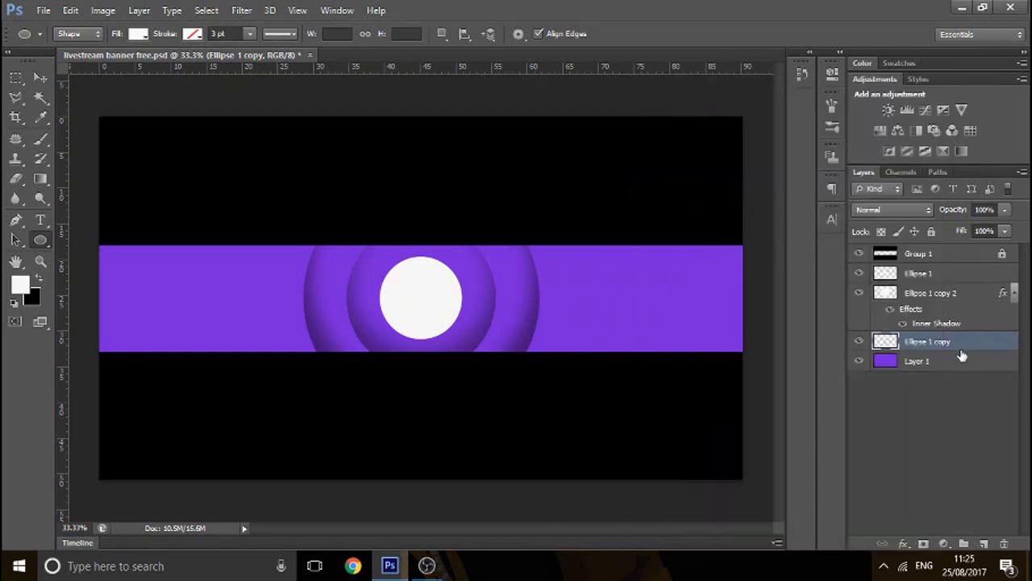
key("ctrl+t")
right_click(410, 297)
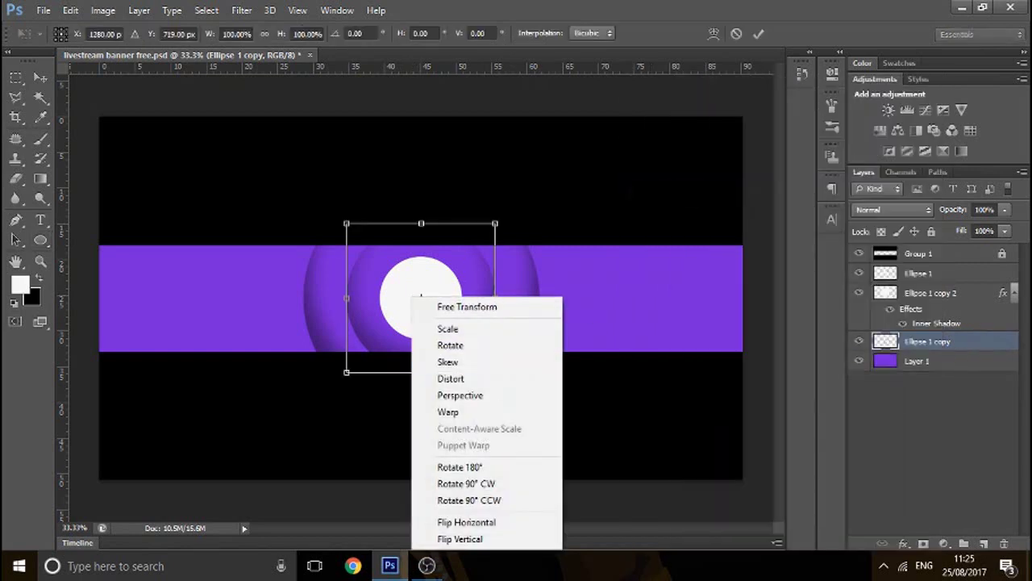
- Flip Ellipse 1 copy vertically and rasterize Ellipse 1 copy 2's inner shadow into pixels
left_click(516, 544)
key("Return")
key("u")
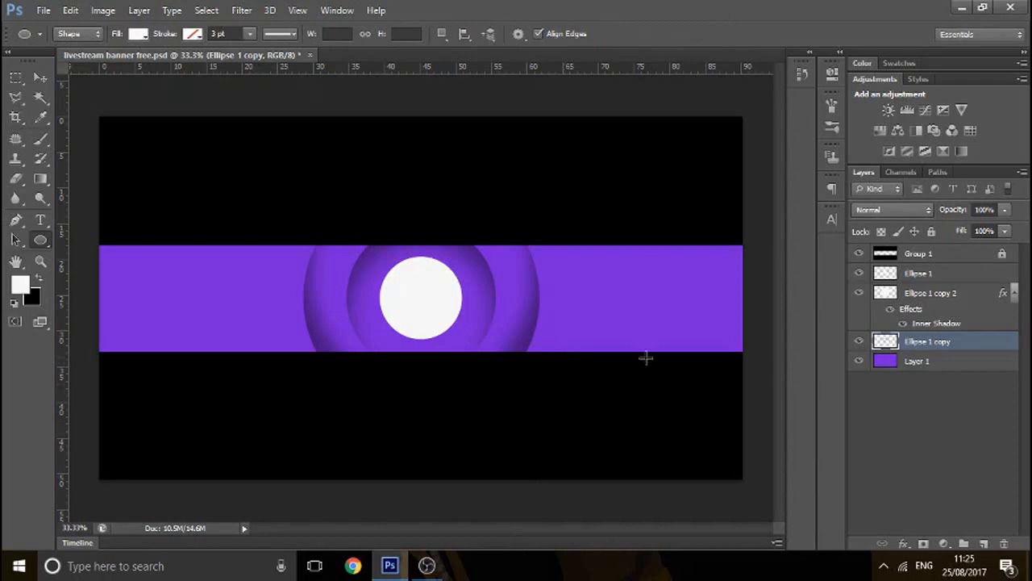
right_click(928, 297)
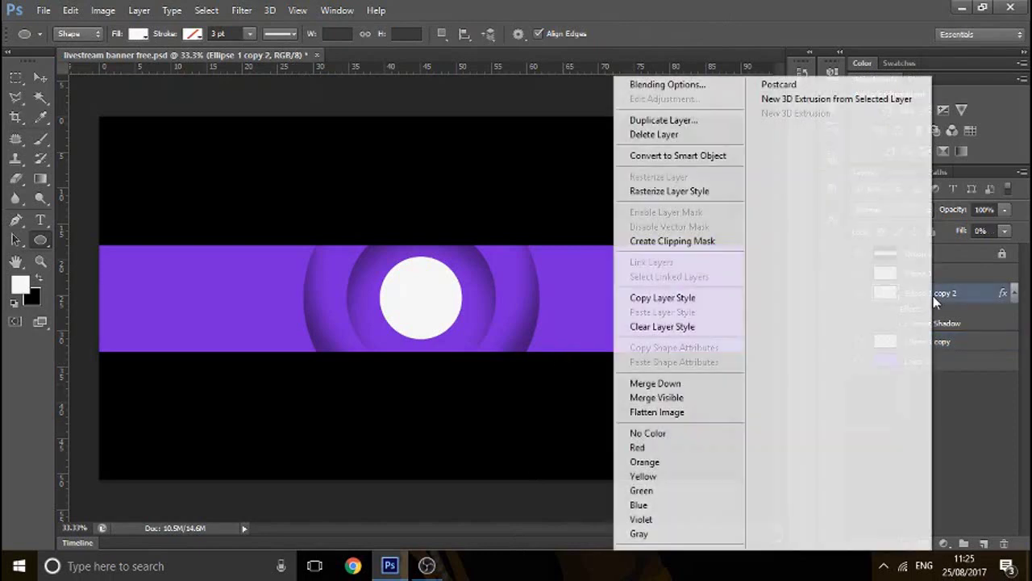
left_click(686, 192)
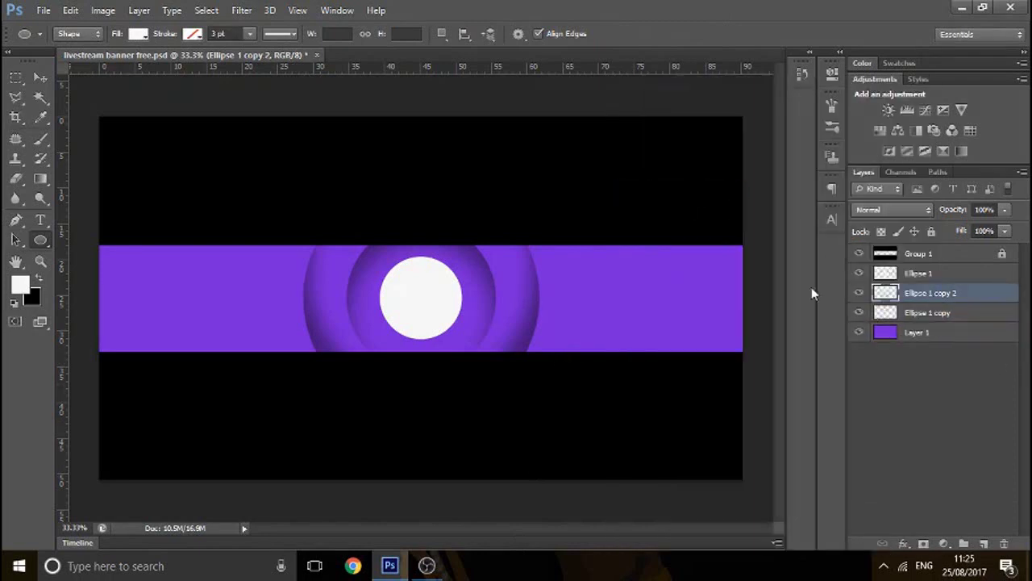
left_click(860, 295)
left_click(859, 294)
- Create Ellipse 1 copy 3 as a vertically flipped ring scaled to about 138%
key("ctrl+j")
key("ctrl+t")
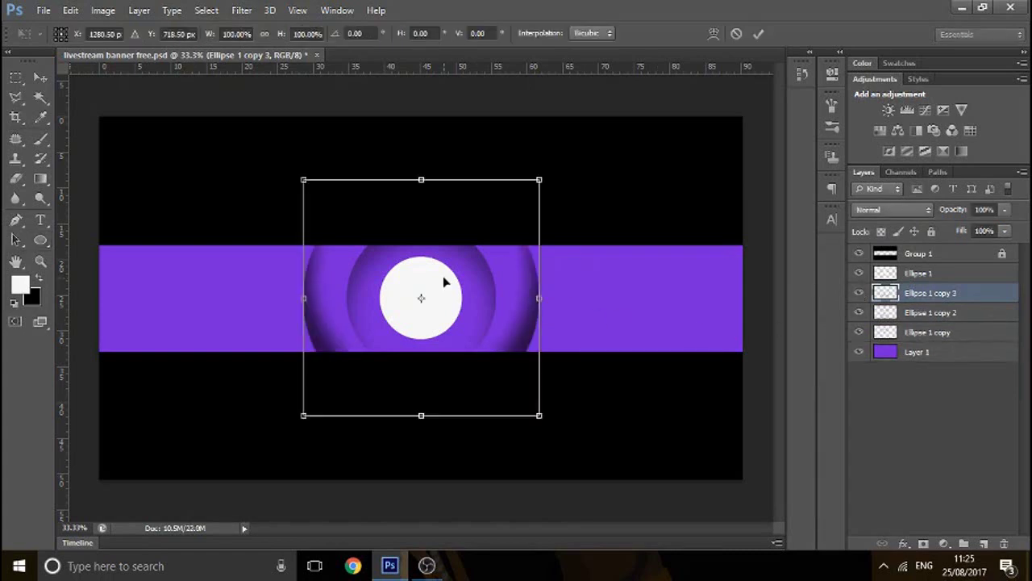
right_click(442, 276)
left_click(513, 520)
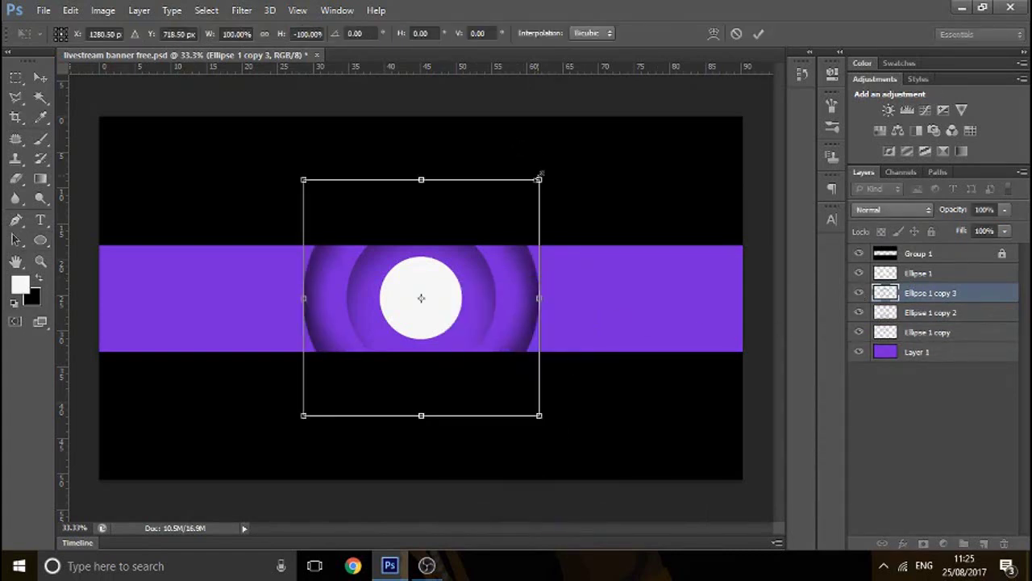
left_click_drag(539, 178, 645, 192)
key("Return")
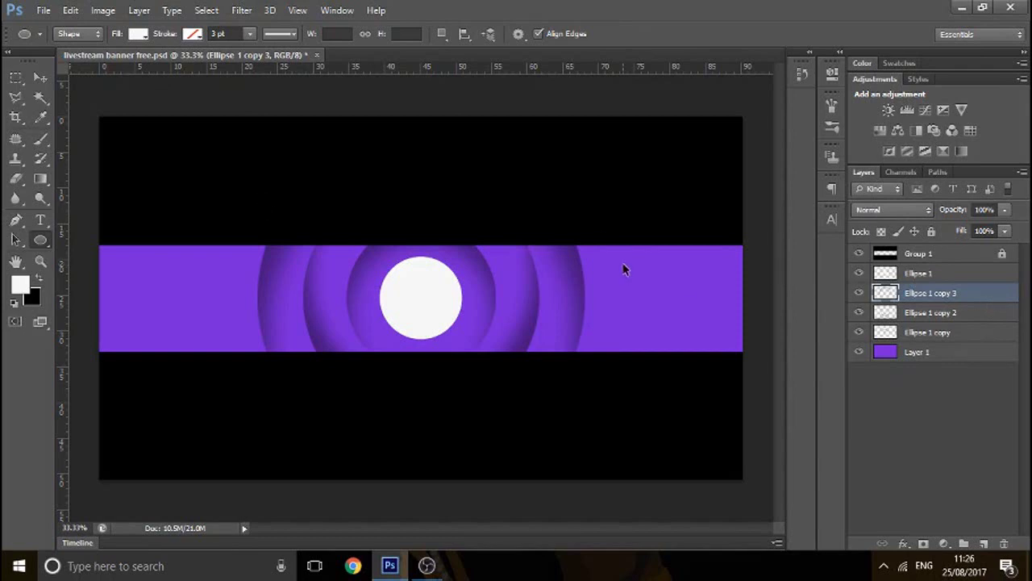
- Create Ellipse 1 copy 4, flipped vertically, scaled to about 130% and rotated about 21°
key("ctrl+j")
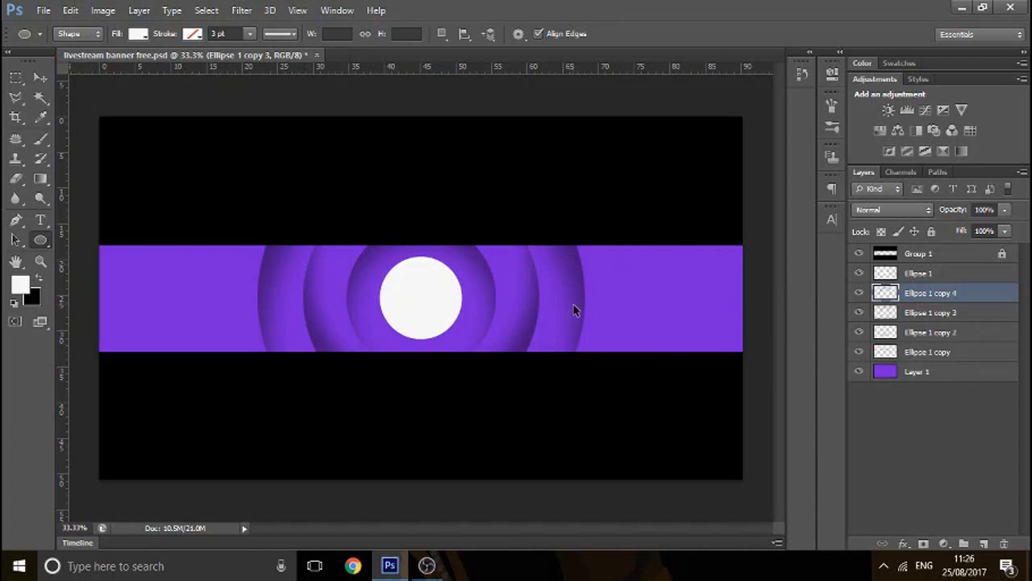
key("ctrl+t")
right_click(400, 284)
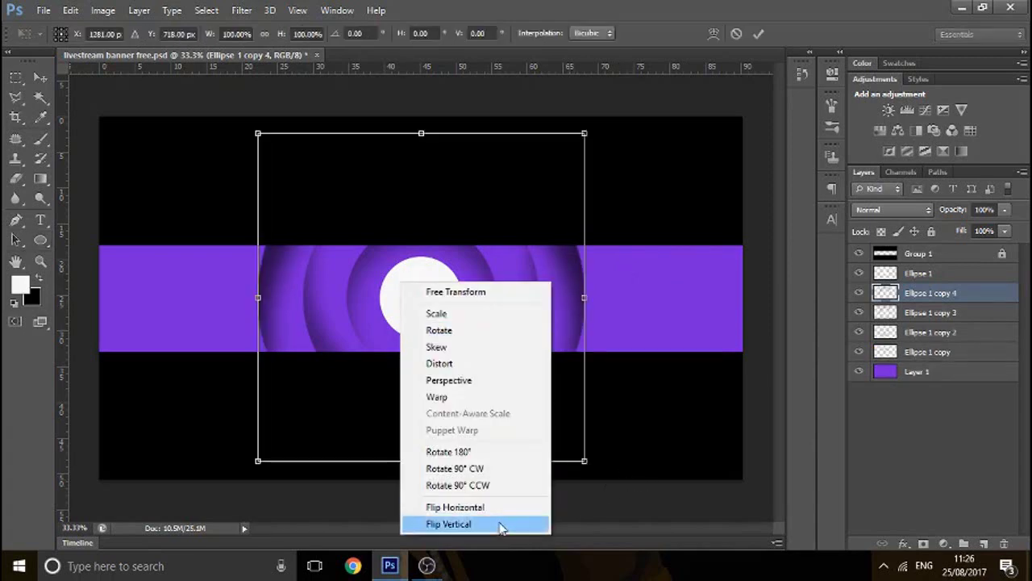
left_click(493, 526)
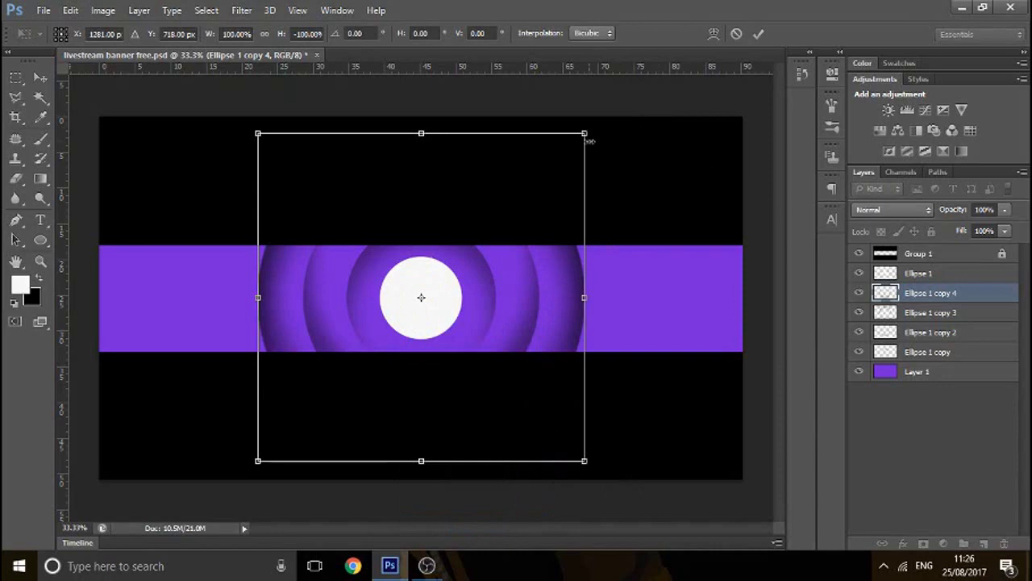
left_click_drag(585, 133, 665, 116)
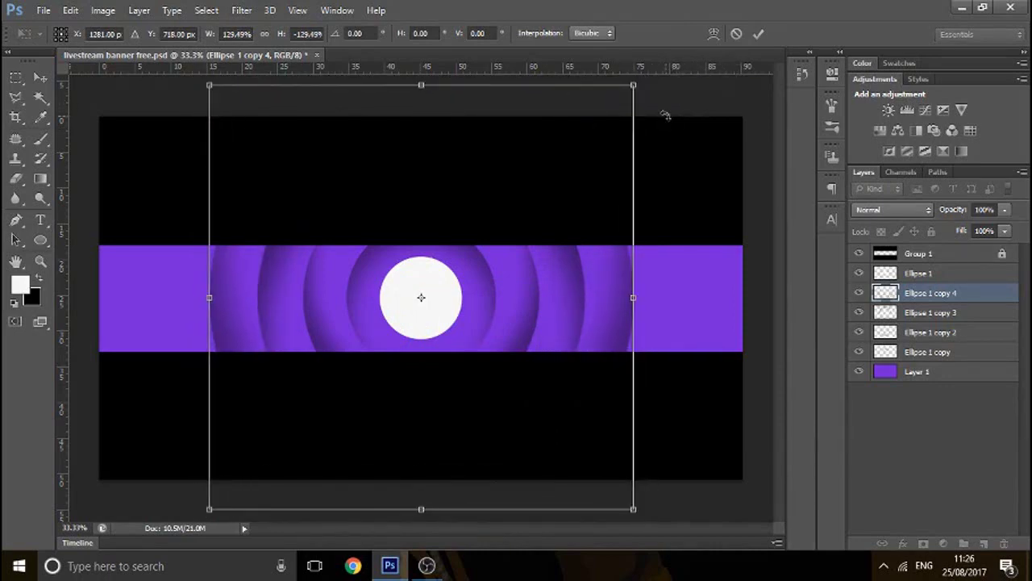
key("Return")
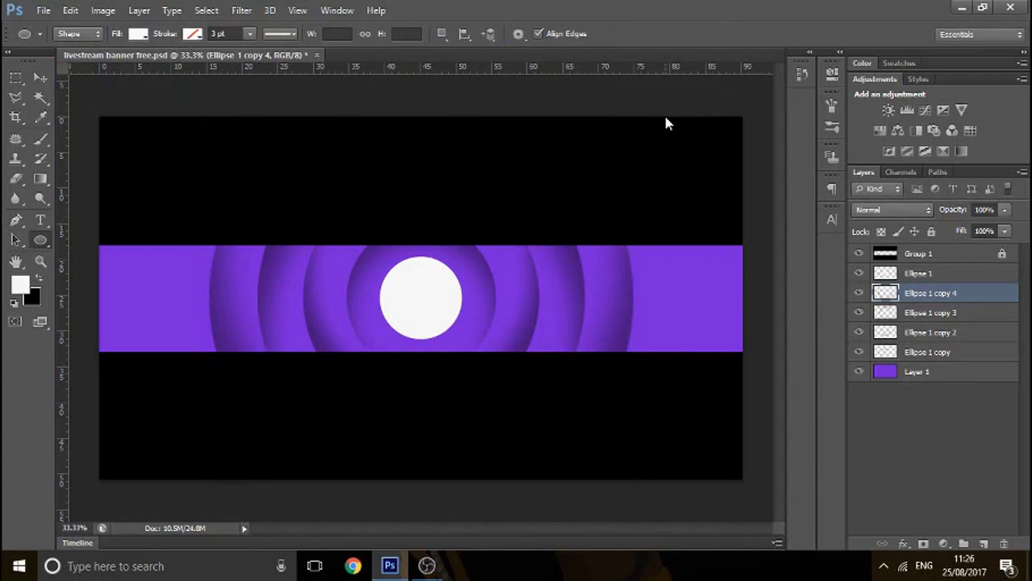
key("ctrl+t")
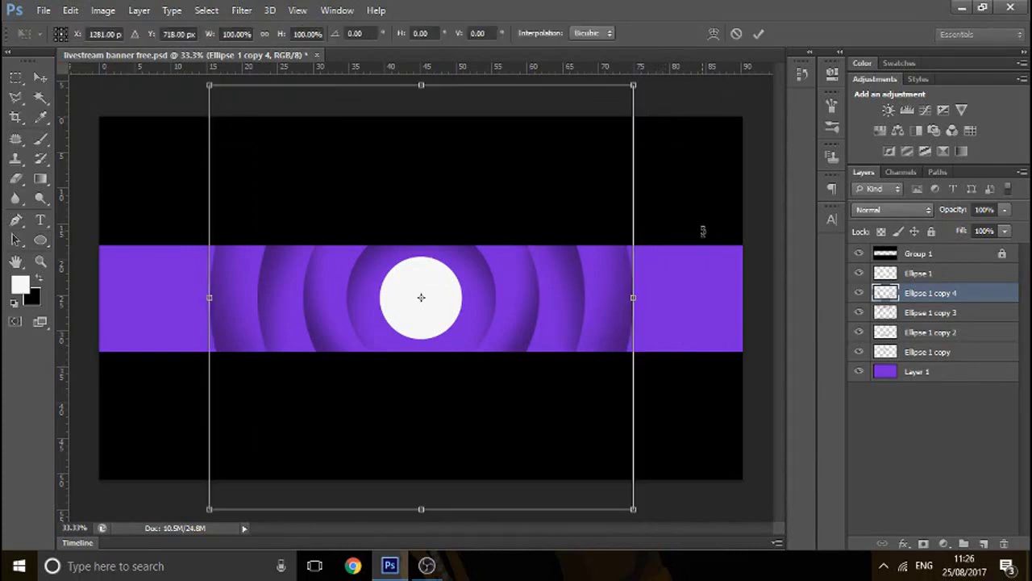
left_click_drag(703, 232, 703, 345)
left_click_drag(700, 376, 747, 340)
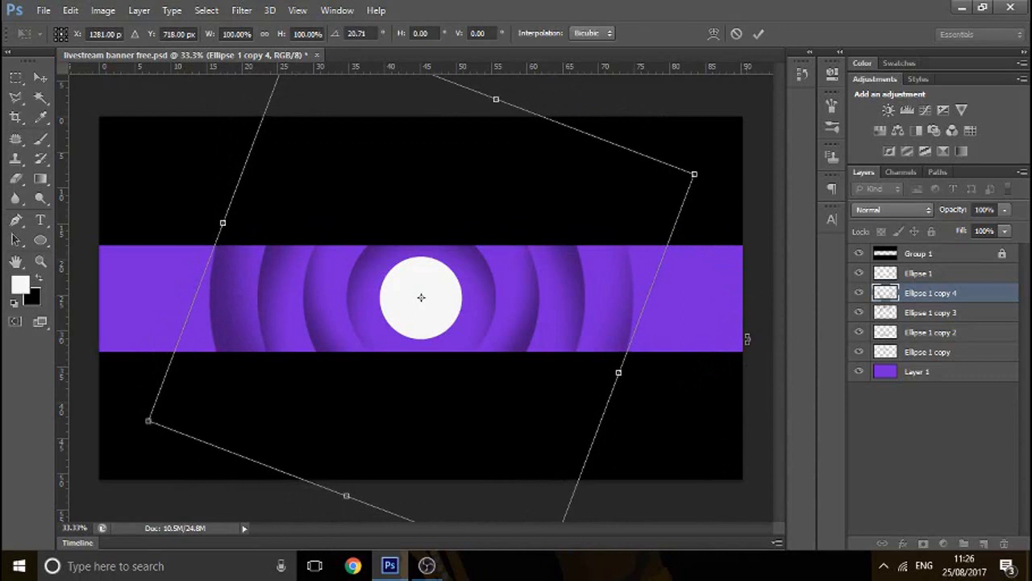
key("Return")
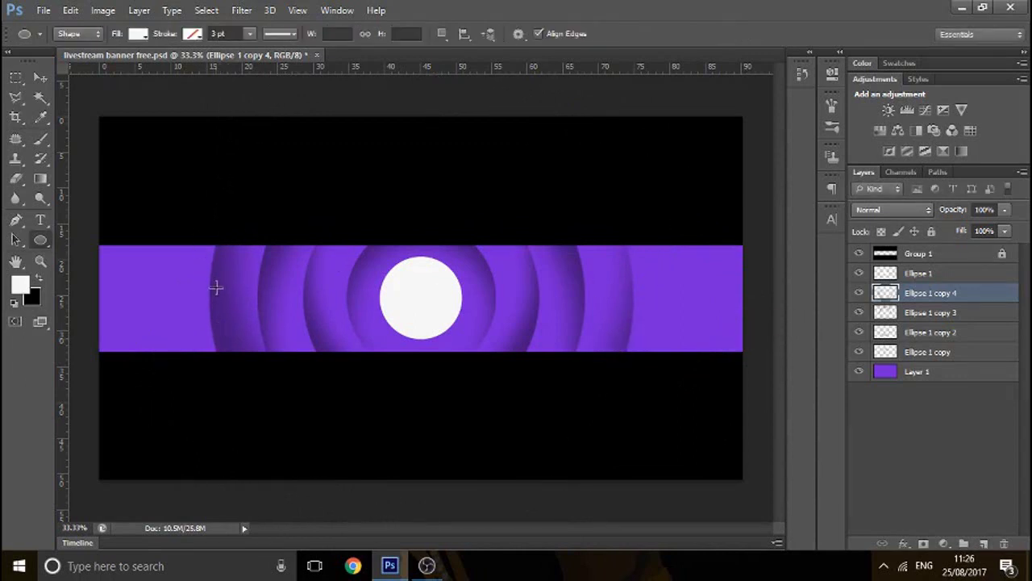
- Create Ellipse 1 copy 5 scaled to 122.4% and flipped horizontally
key("ctrl+j")
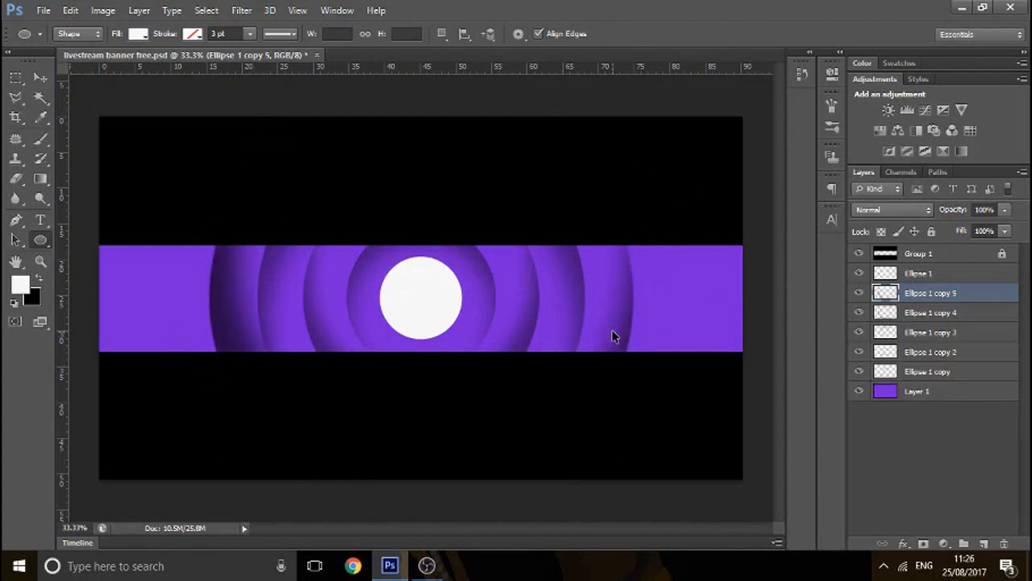
key("ctrl+t")
left_click_drag(636, 84, 688, 41)
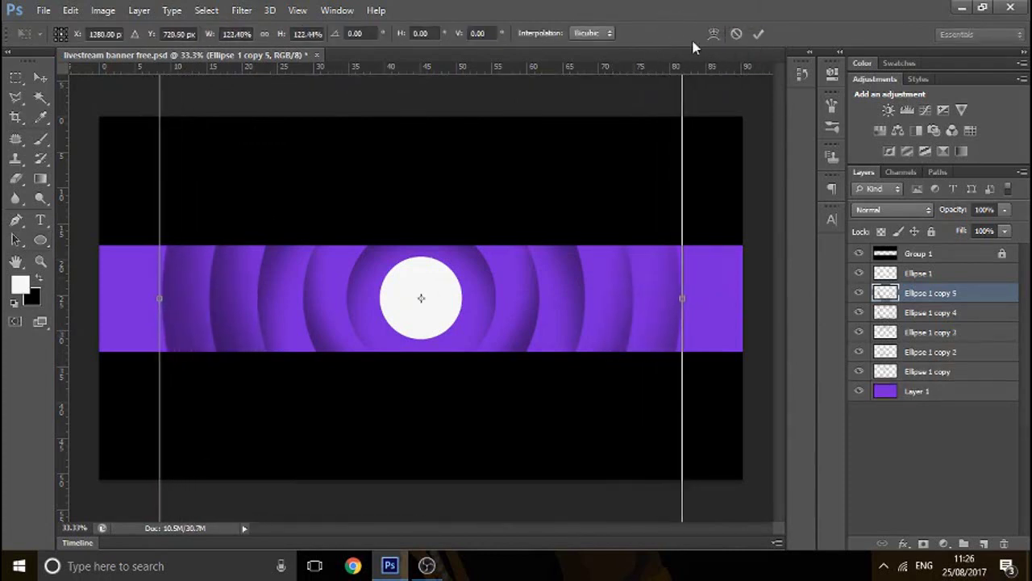
right_click(636, 229)
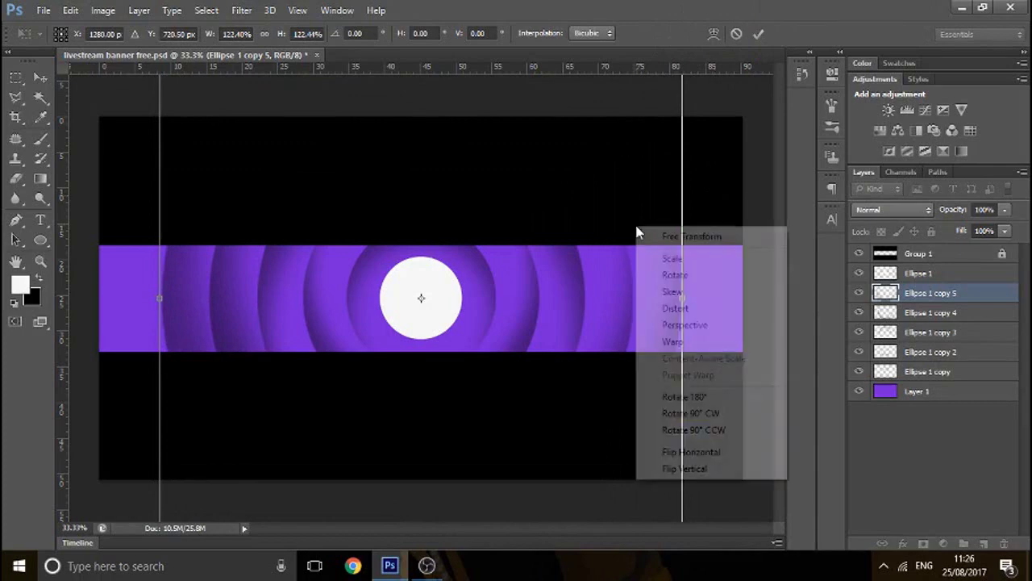
left_click(714, 450)
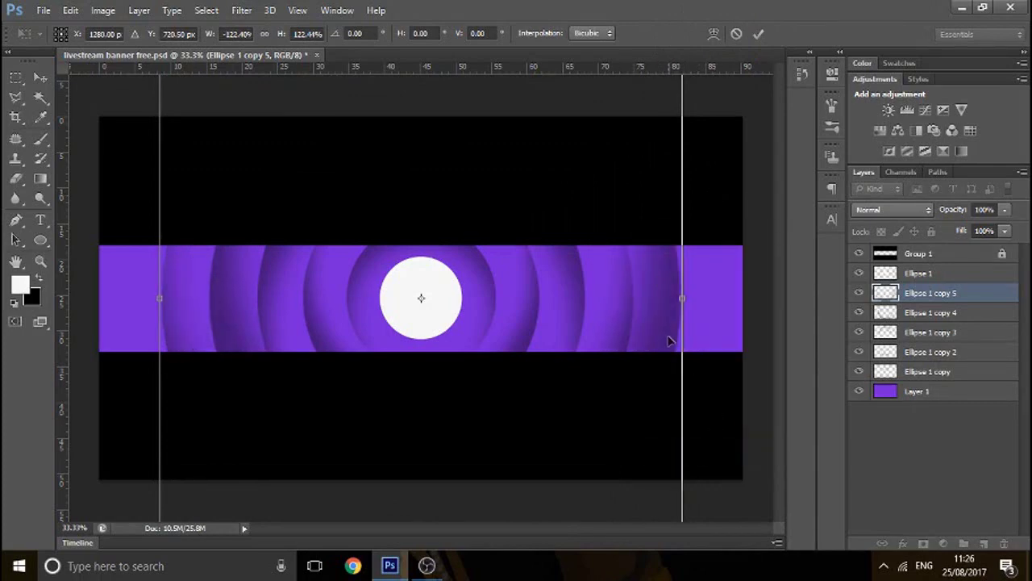
key("Return")
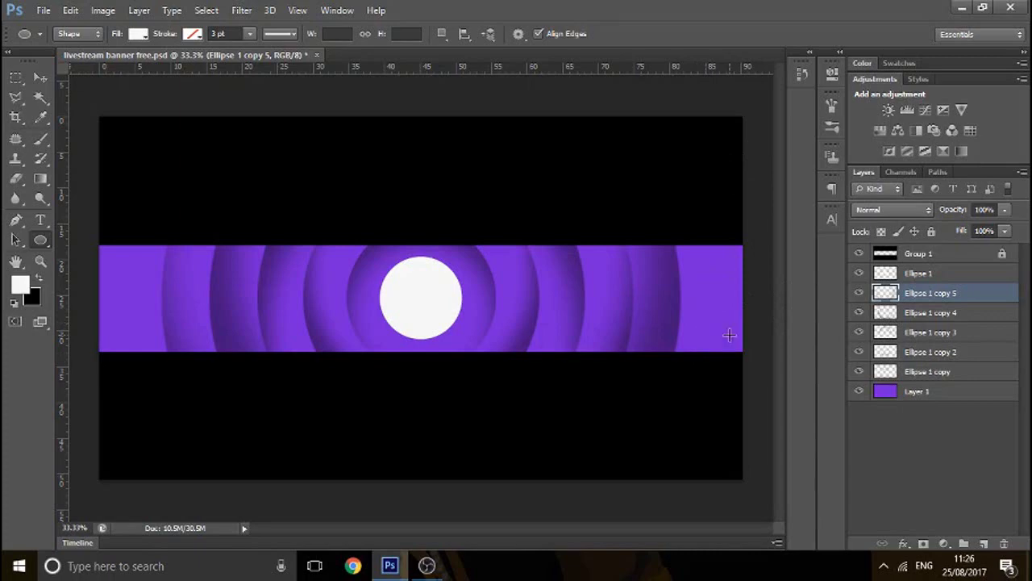
- Try a -13 Hue/Saturation lightness change on Layer 1, cancel it, and hide Ellipse 1 copy 5
left_click(919, 392)
key("ctrl+u")
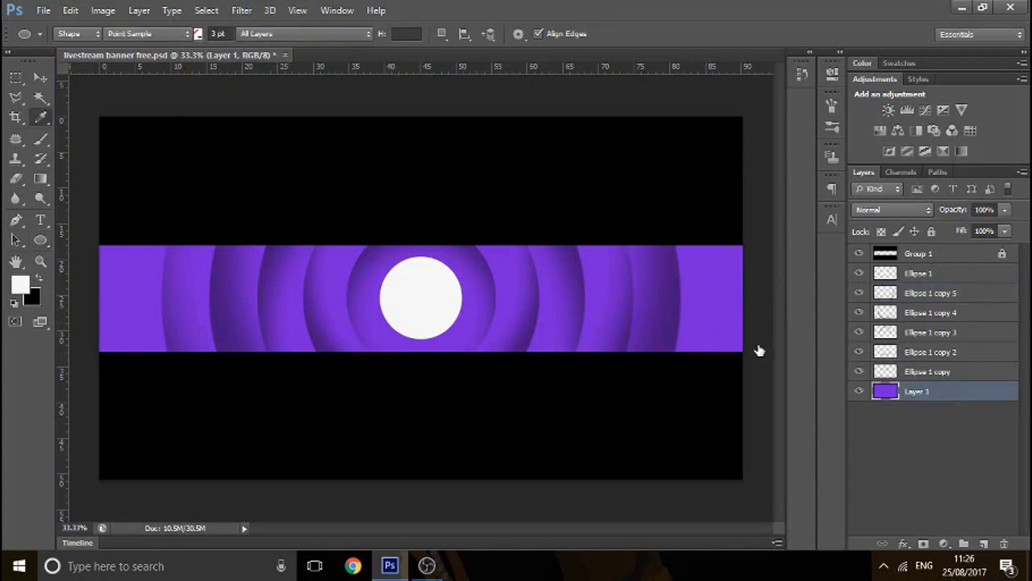
left_click_drag(747, 292, 778, 306)
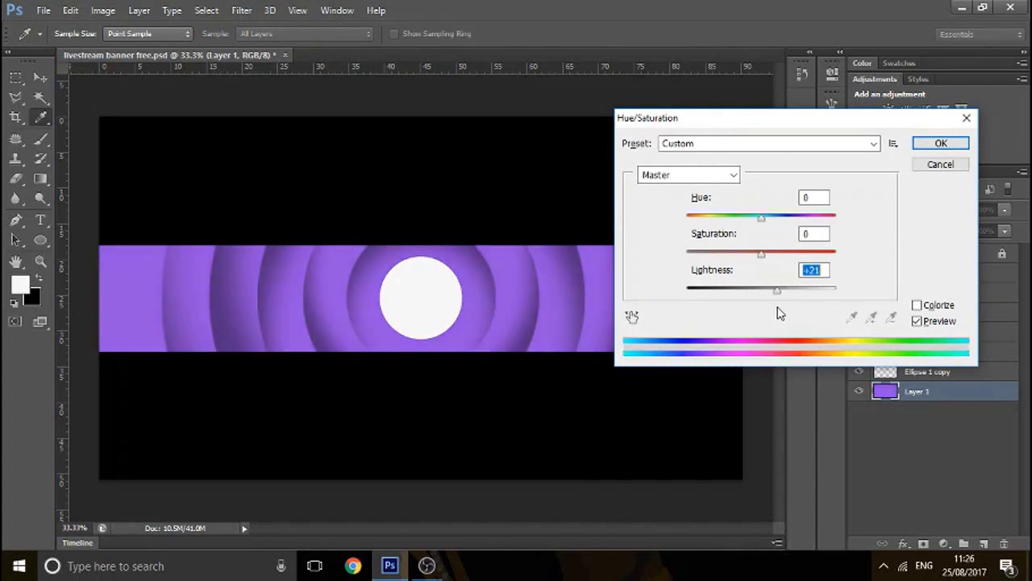
left_click(925, 165)
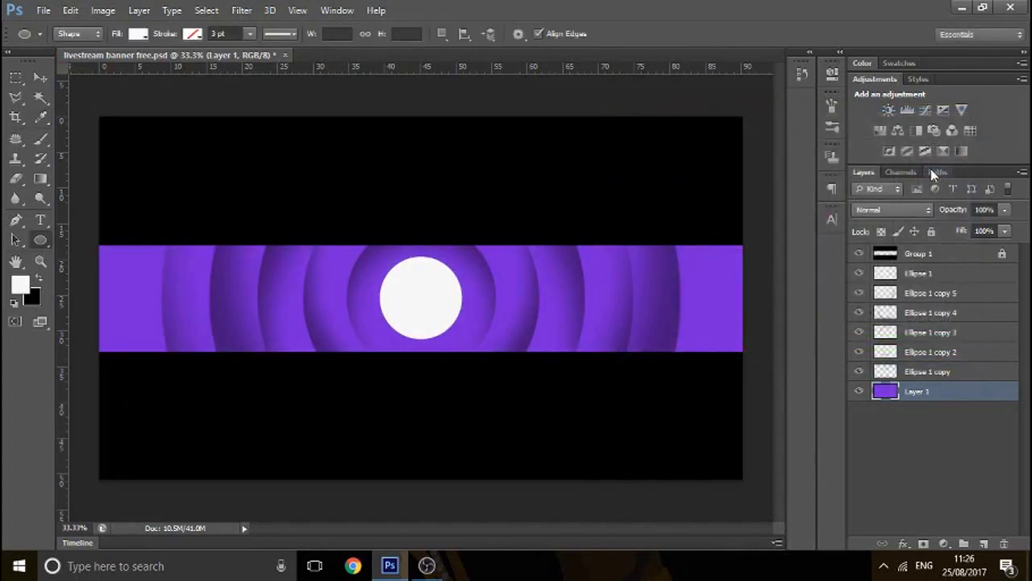
left_click(859, 293)
- Duplicate Ellipse 1 copy 5 as copy 6, enlarge and slightly rotate it, then scale about 102% more
left_click(859, 293)
left_click(914, 294)
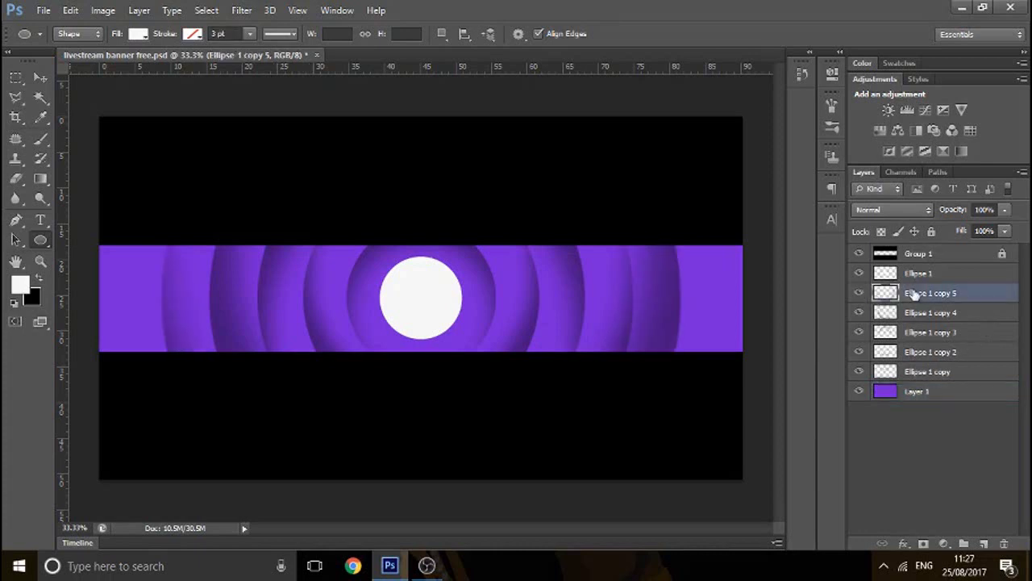
key("ctrl+j")
key("ctrl+t")
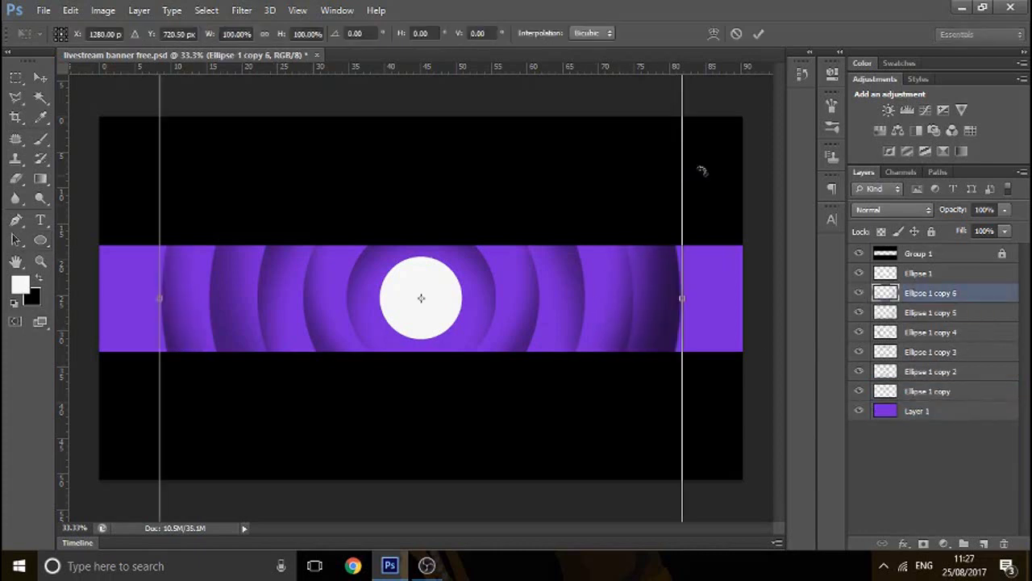
key("ctrl+minus")
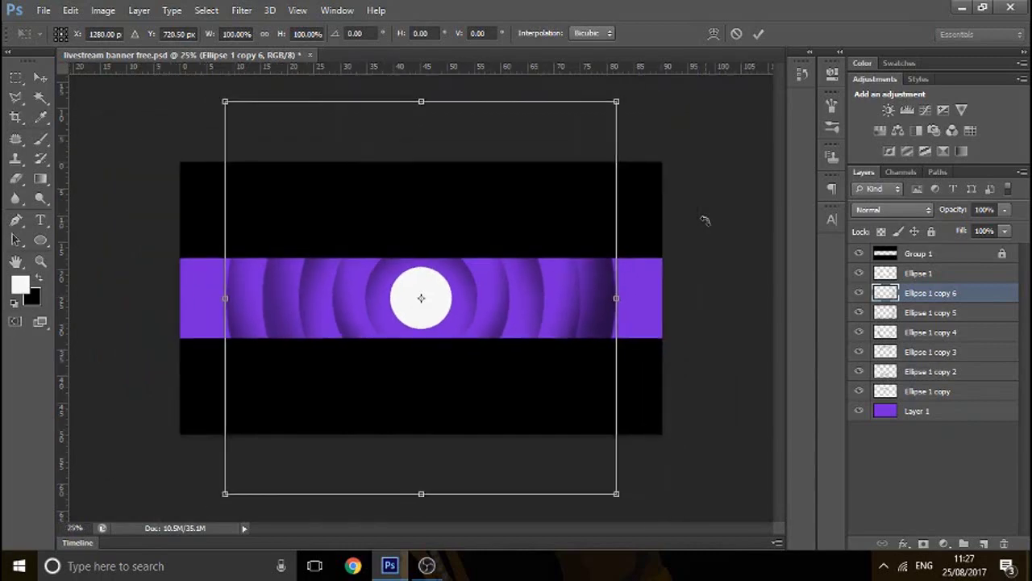
left_click_drag(622, 97, 713, 93)
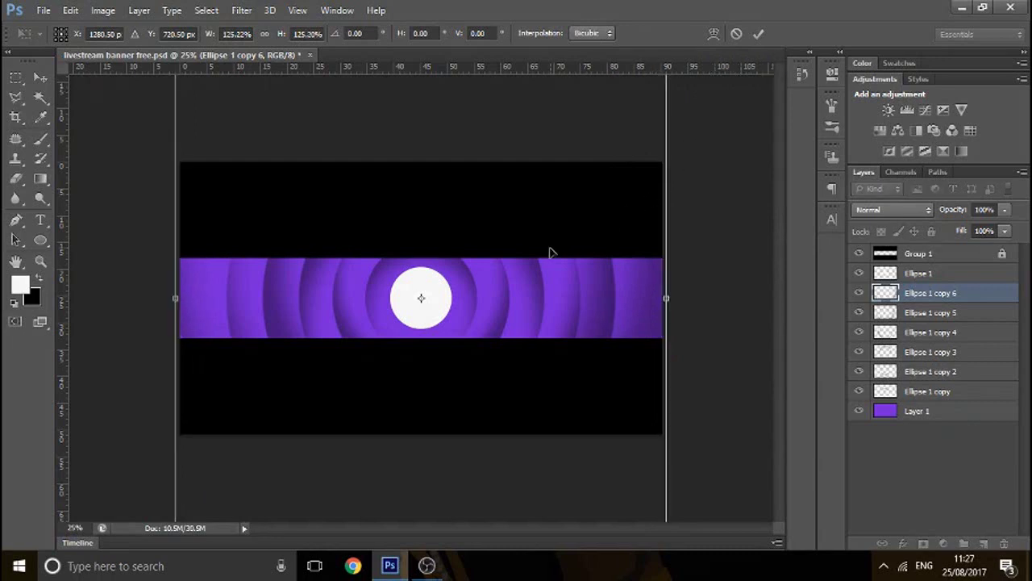
left_click_drag(707, 222, 727, 277)
key("u")
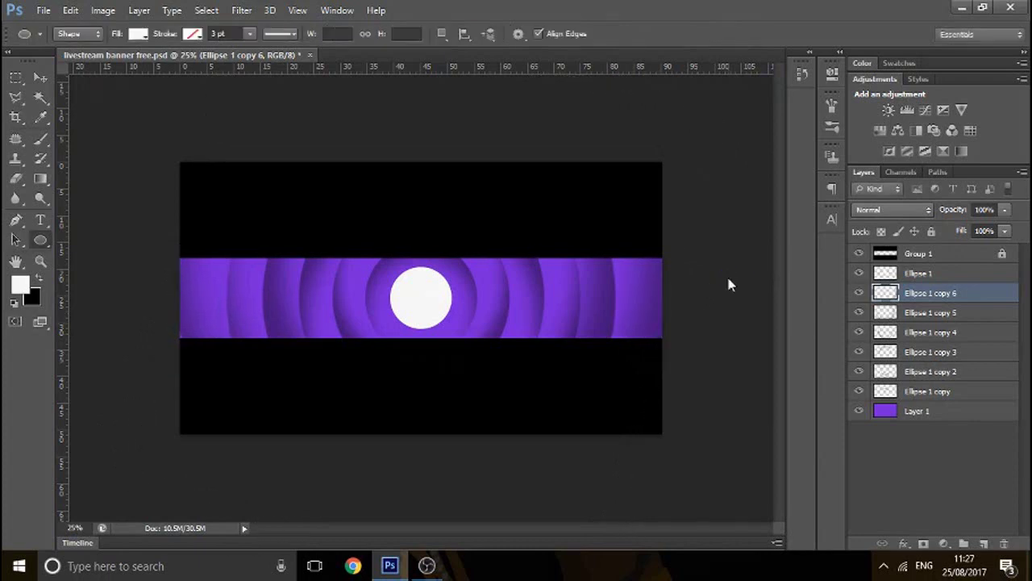
key("ctrl+t")
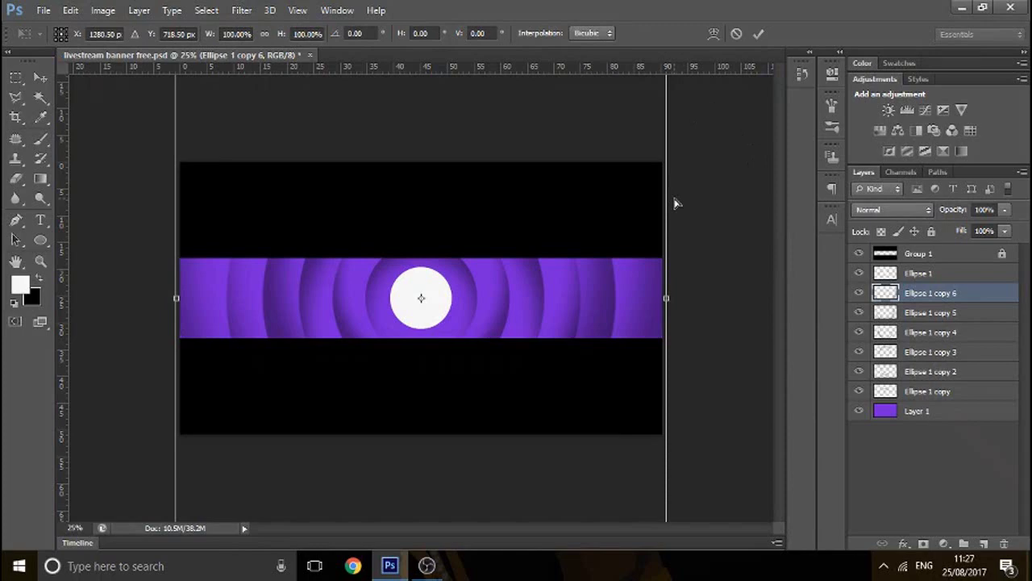
key("ctrl+minus")
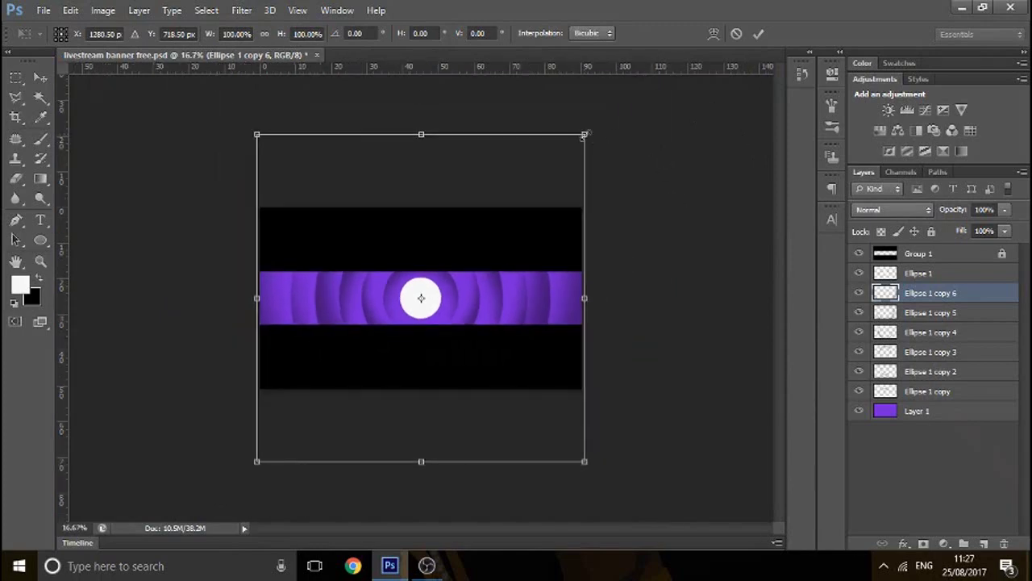
left_click_drag(585, 134, 590, 133)
key("Return")
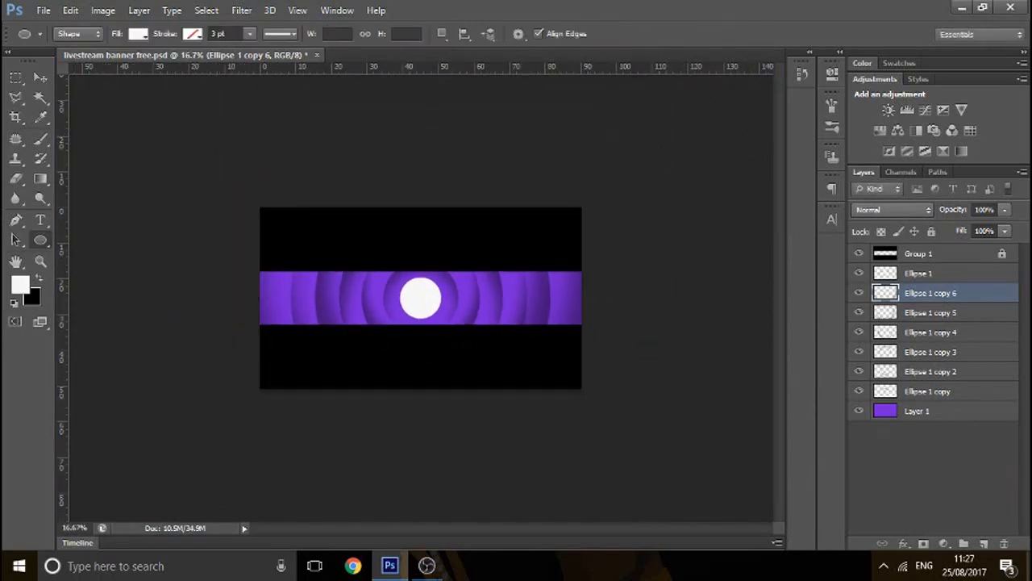
key("ctrl+plus")
key("ctrl+plus")
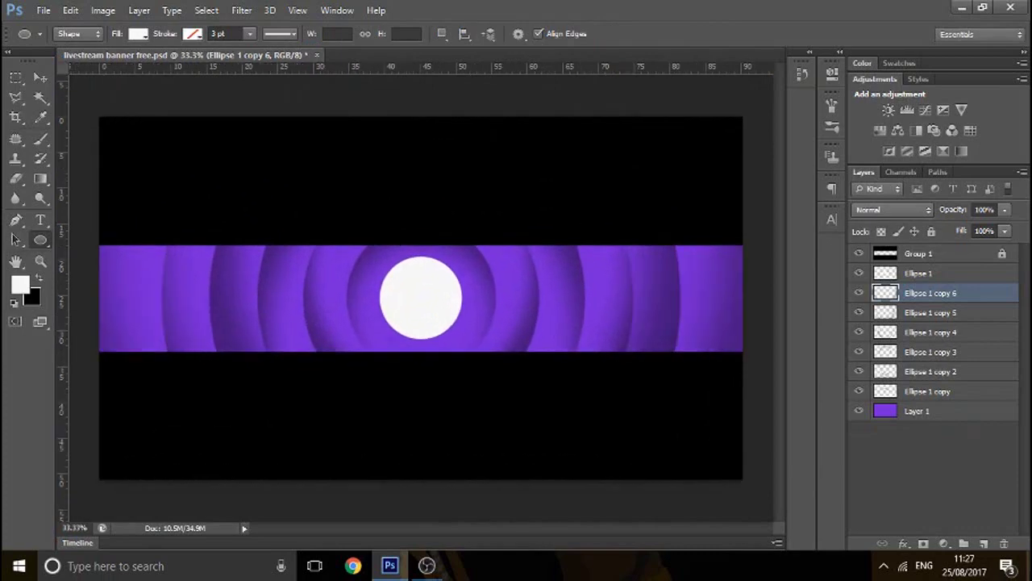
- Group all six ring copies into Group 2 and select Ellipse 1 copy 6 inside it
left_click(951, 390, "shift")
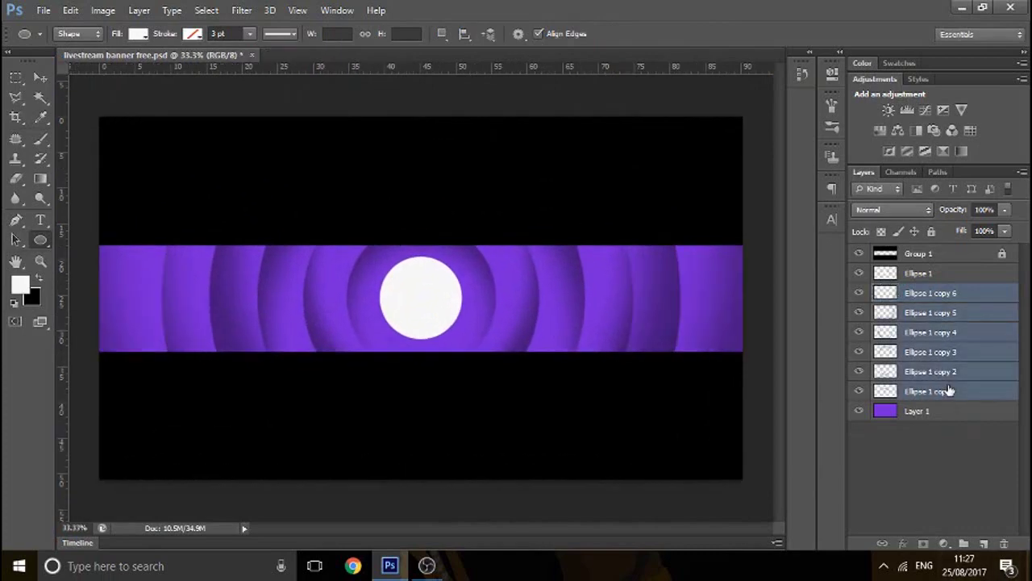
key("ctrl+g")
left_click(861, 292)
left_click(862, 292)
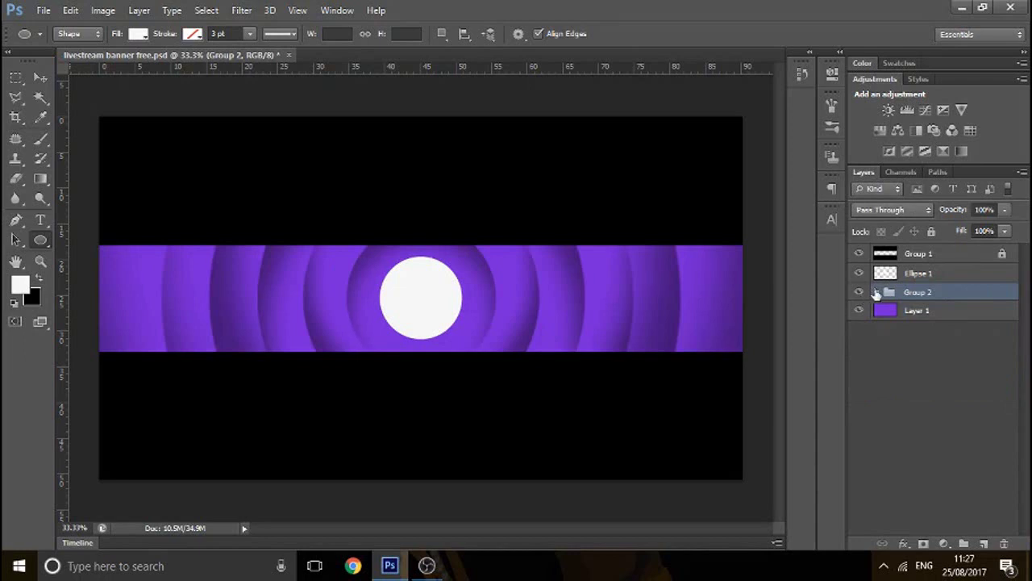
left_click(876, 292)
left_click(1007, 312)
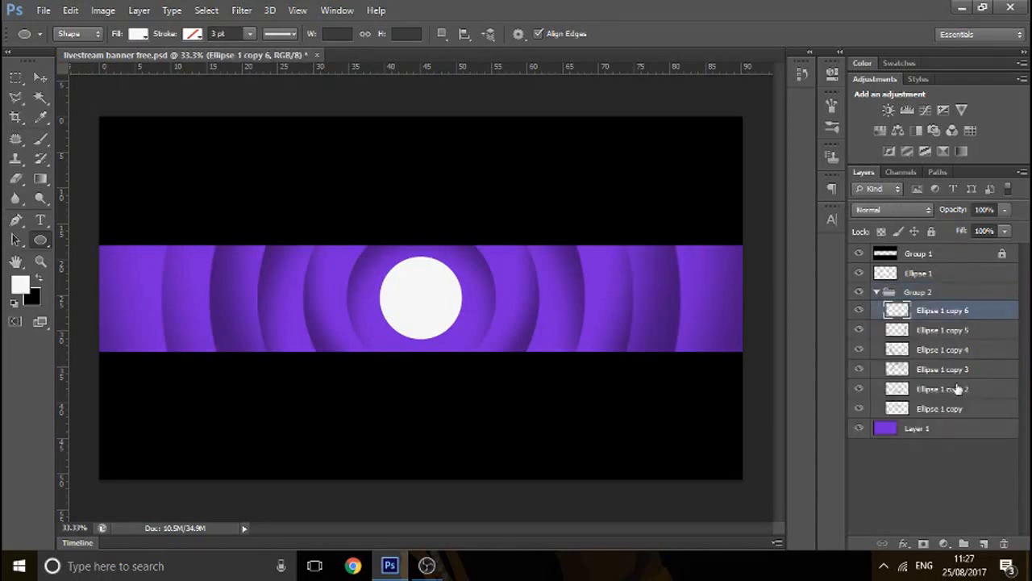
double_click(984, 409)
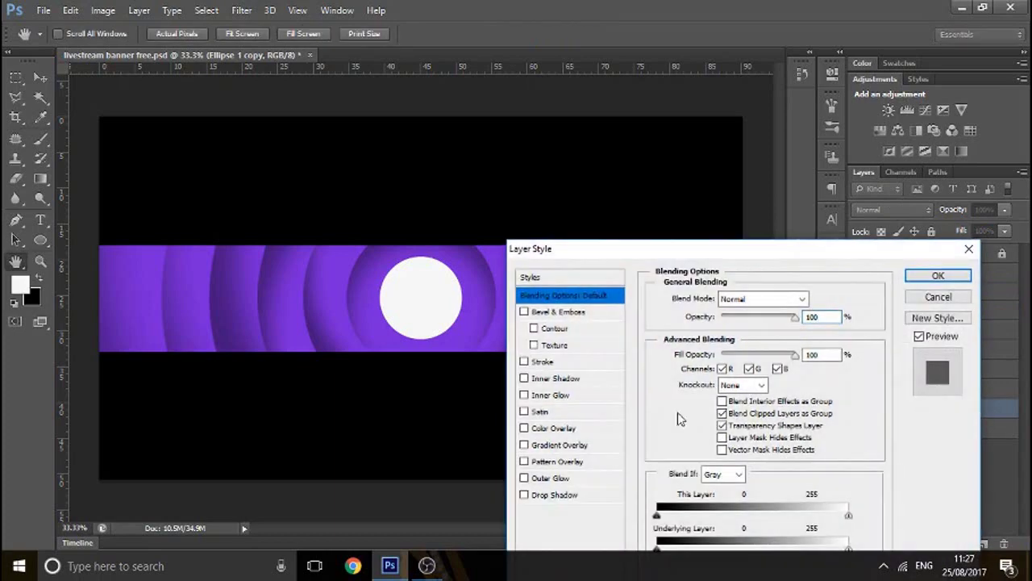
left_click(543, 397)
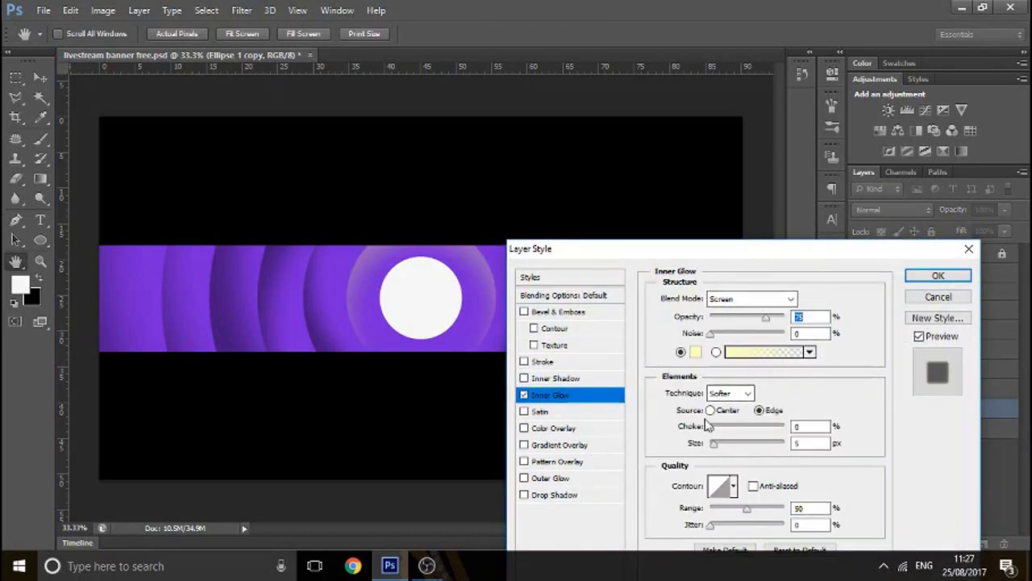
left_click_drag(715, 446, 710, 448)
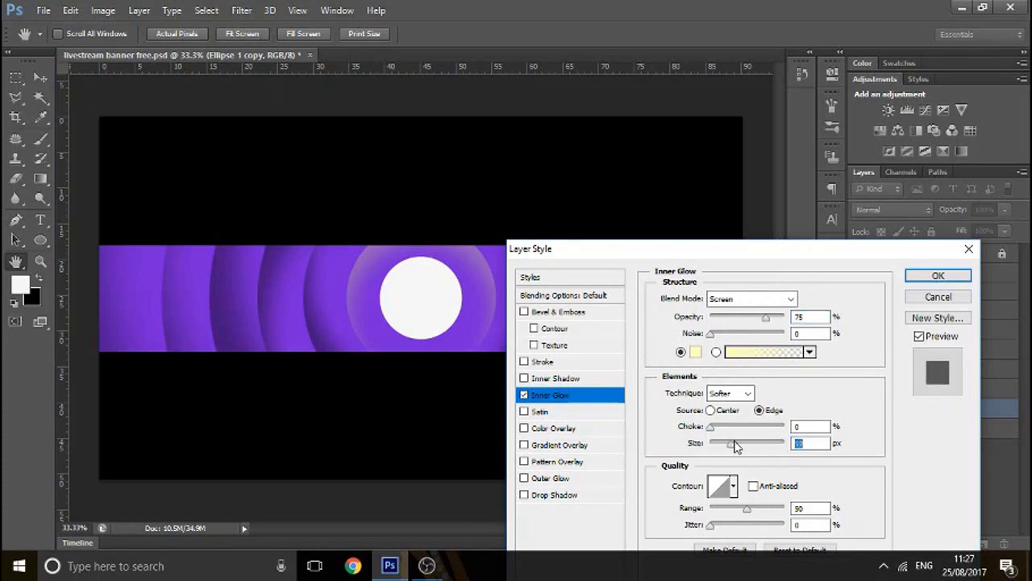
left_click(746, 298)
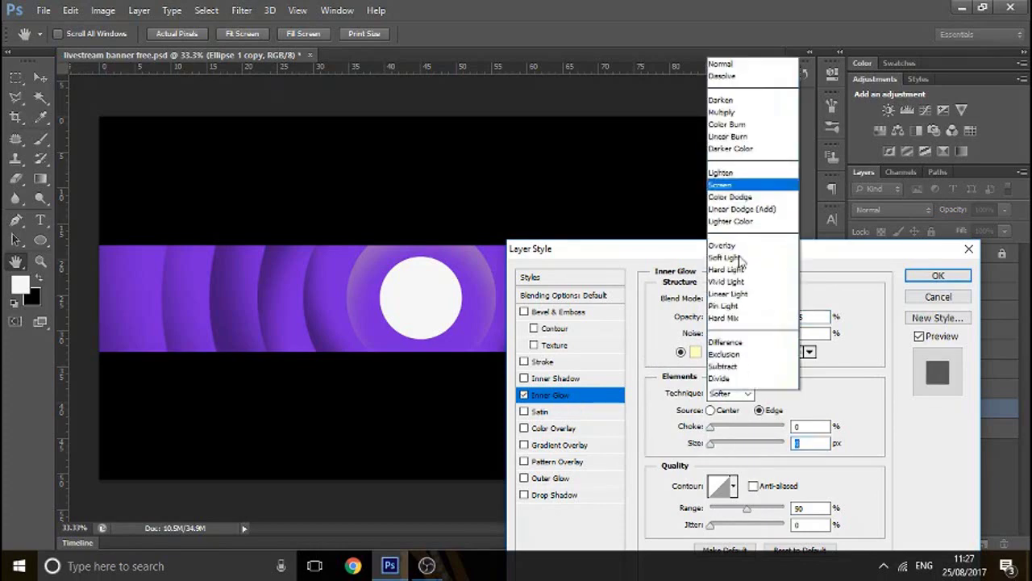
left_click(723, 10)
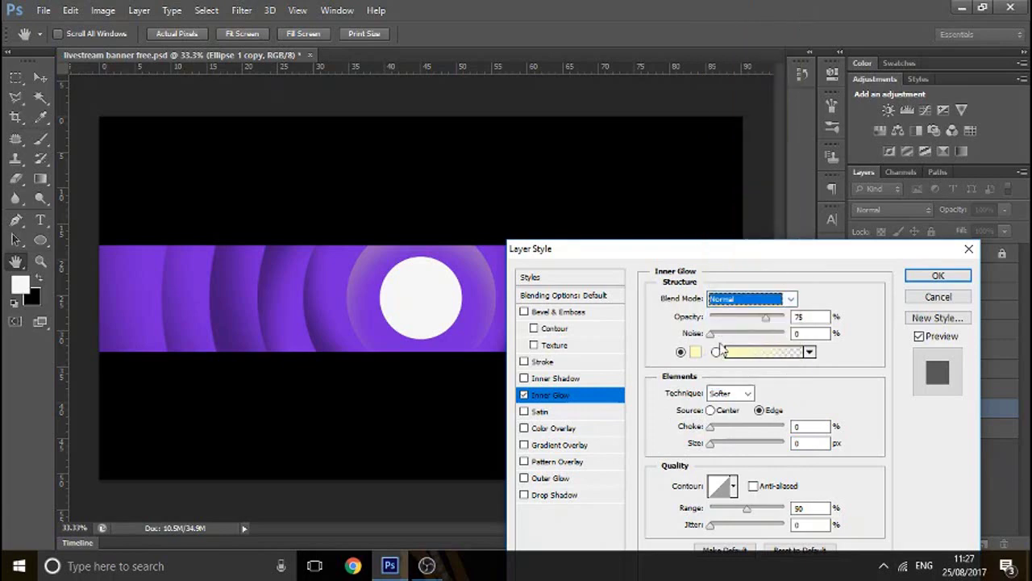
left_click_drag(711, 428, 765, 430)
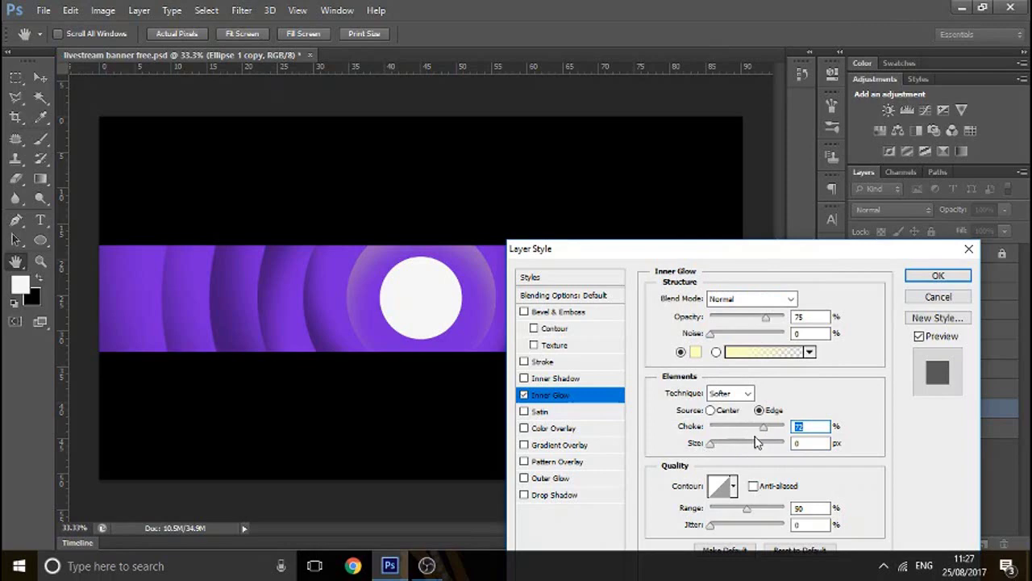
left_click(524, 396)
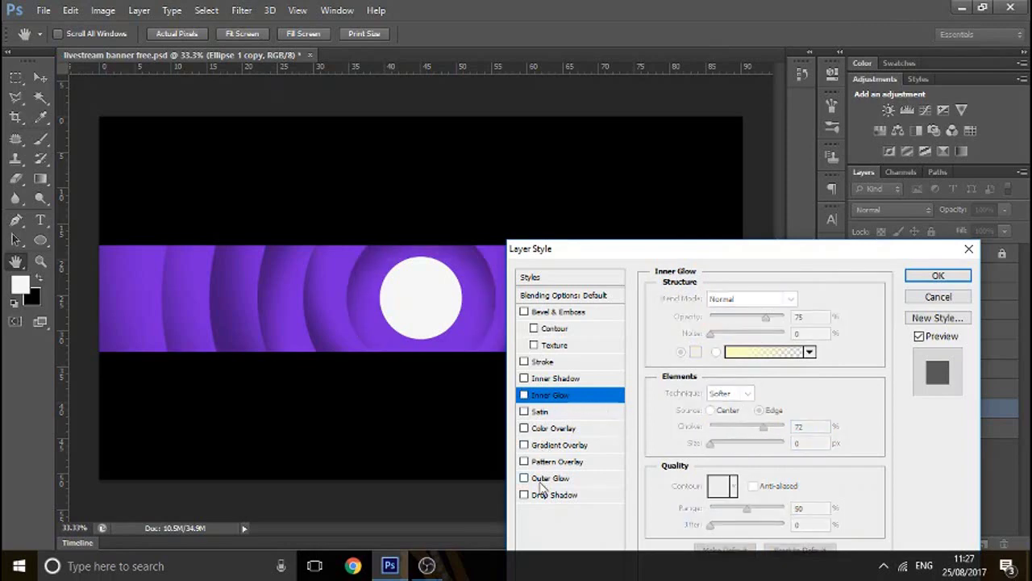
left_click(944, 275)
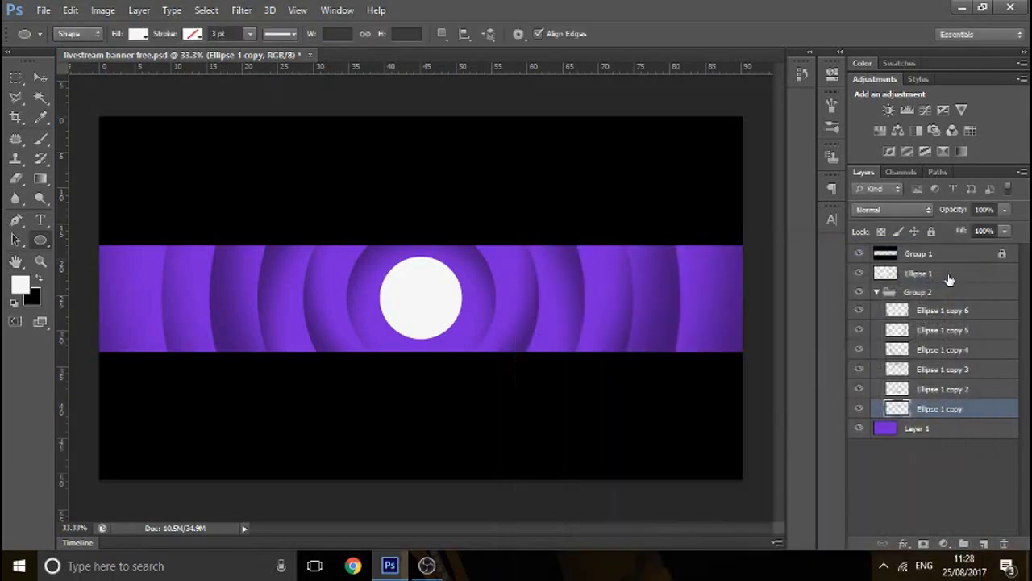
left_click(876, 292)
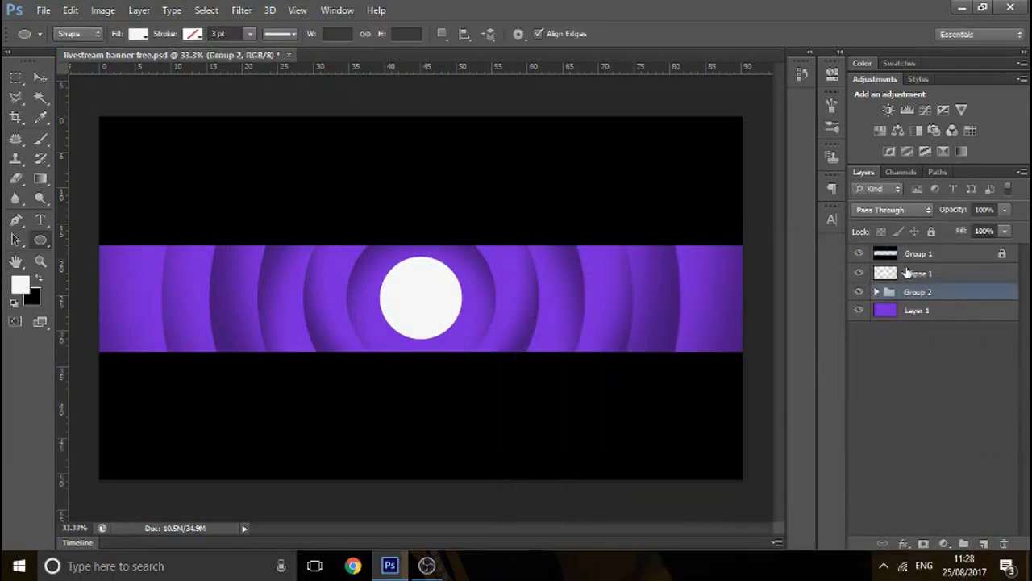
left_click(952, 273)
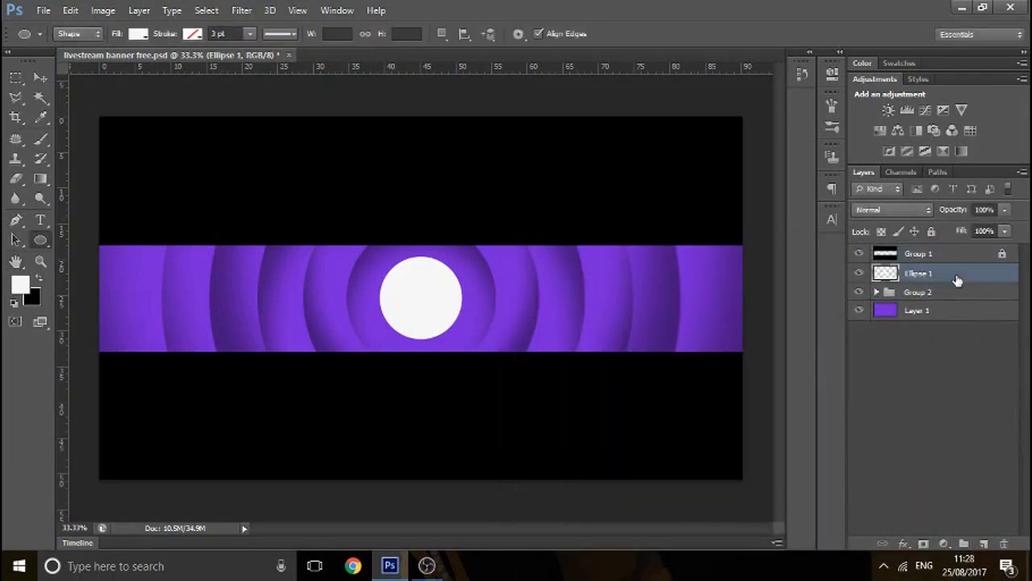
double_click(957, 276)
left_click(968, 250)
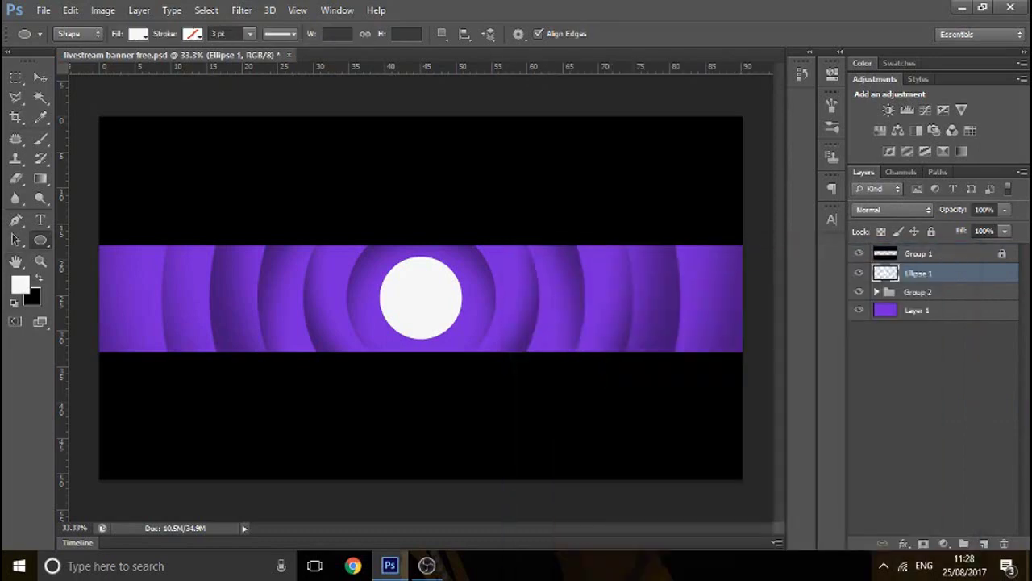
- Give the sphere a gradient overlay and an inner shadow with distance 10 and lower opacity
double_click(971, 278)
left_click(555, 447)
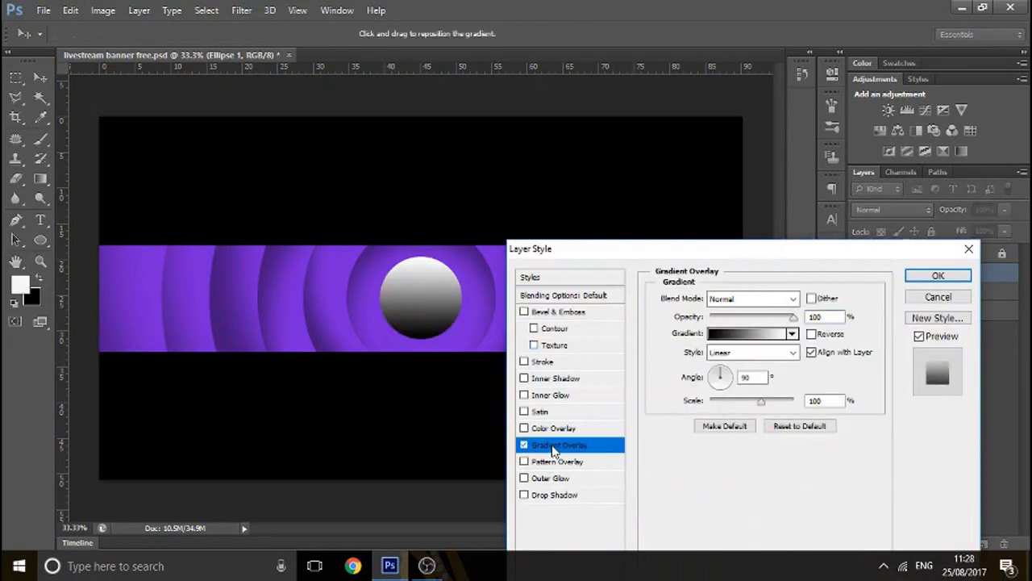
left_click(723, 317)
left_click_drag(723, 318, 729, 318)
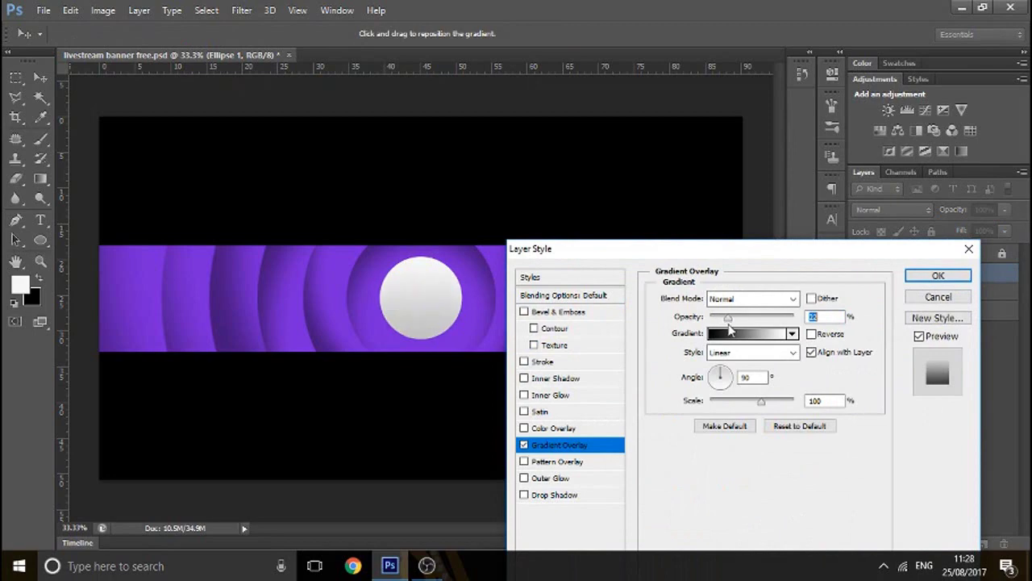
left_click(535, 381)
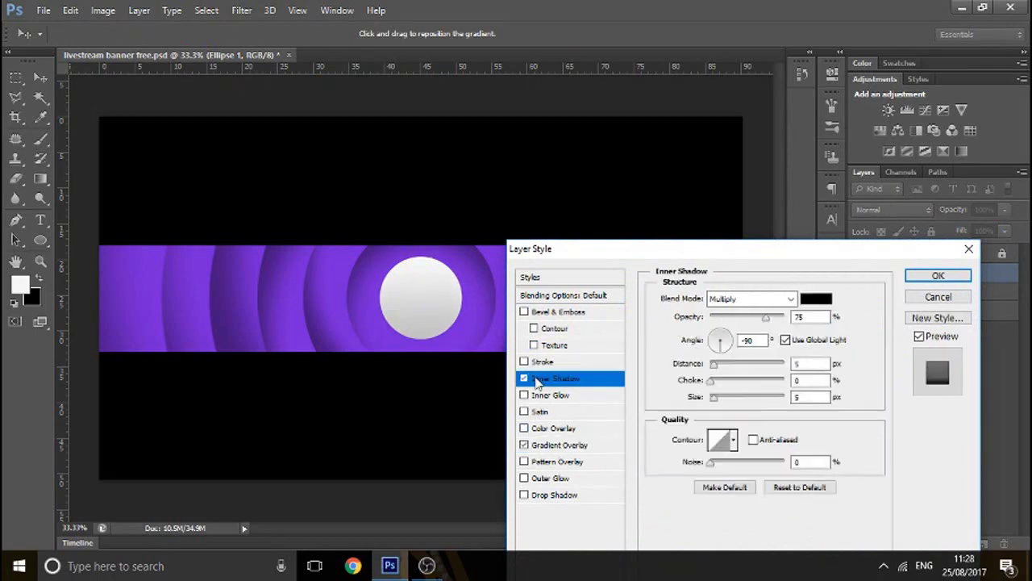
mouse_move(713, 363)
left_mouse_down()
mouse_move(733, 364)
mouse_move(728, 400)
mouse_move(742, 409)
mouse_move(722, 384)
mouse_move(708, 387)
mouse_move(727, 365)
mouse_move(718, 369)
left_mouse_up()
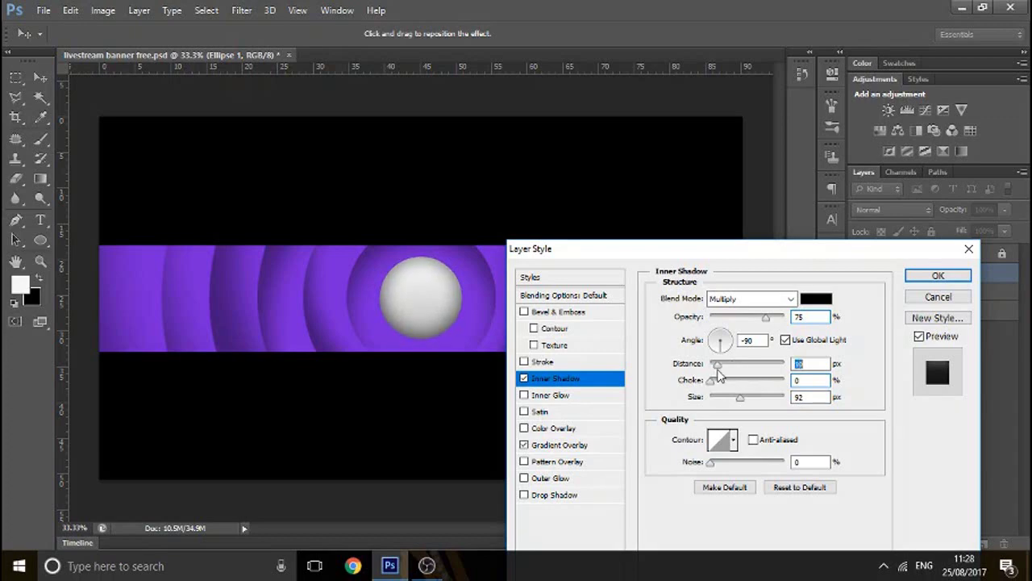
left_click_drag(736, 318, 737, 324)
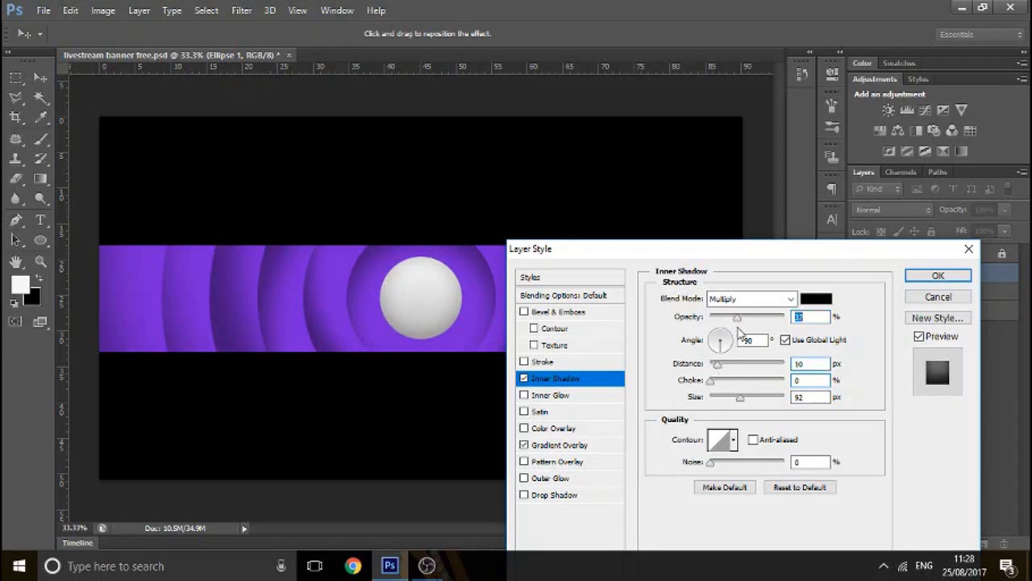
- Add an Overlay-blended inner glow to the sphere and apply the layer style
left_click(551, 395)
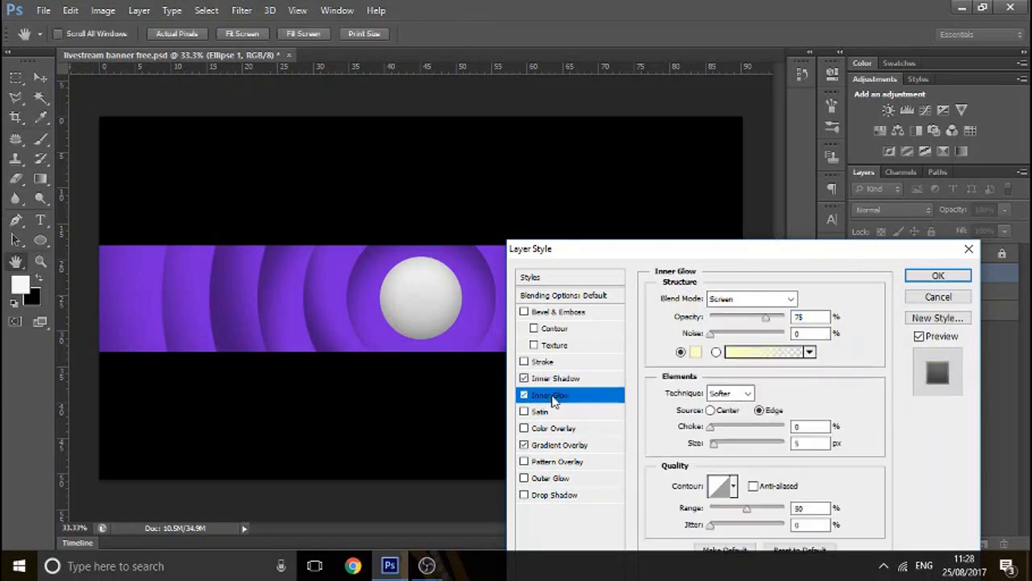
left_click(738, 299)
left_click(747, 188)
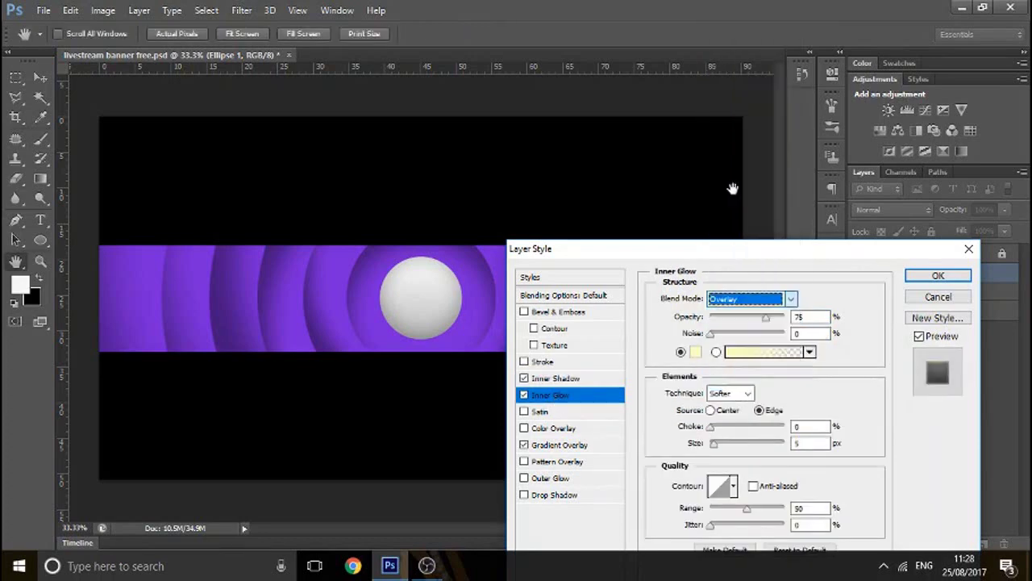
left_click(934, 276)
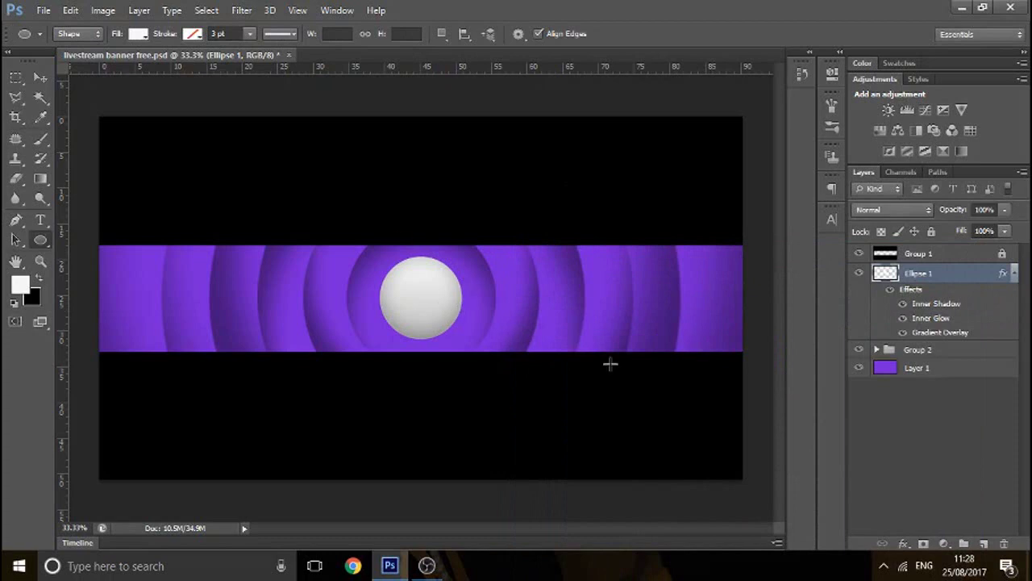
- Rasterize Ellipse 1's layer style and add an empty Layer 2 above it
key("ctrl+plus")
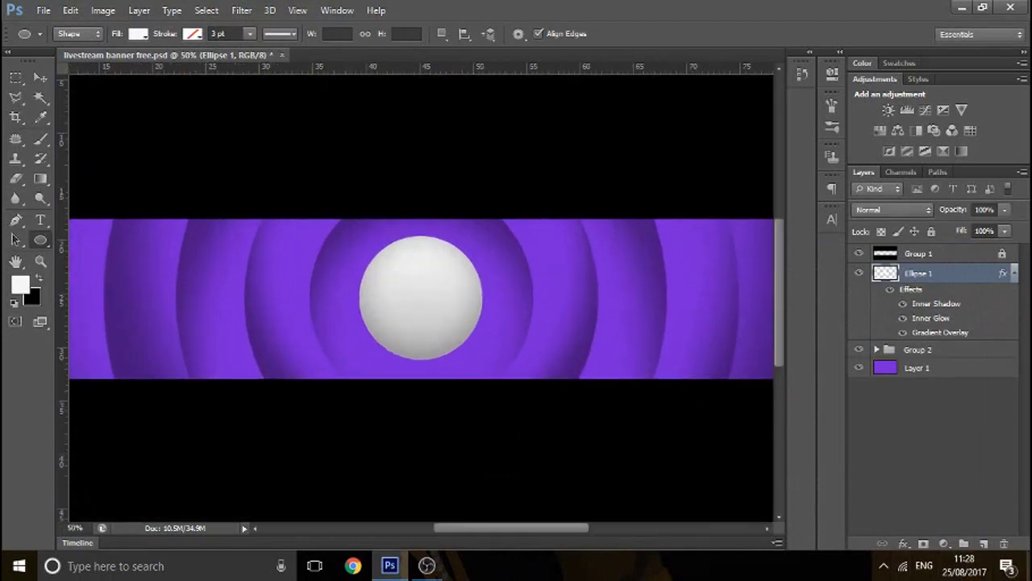
key("ctrl+minus")
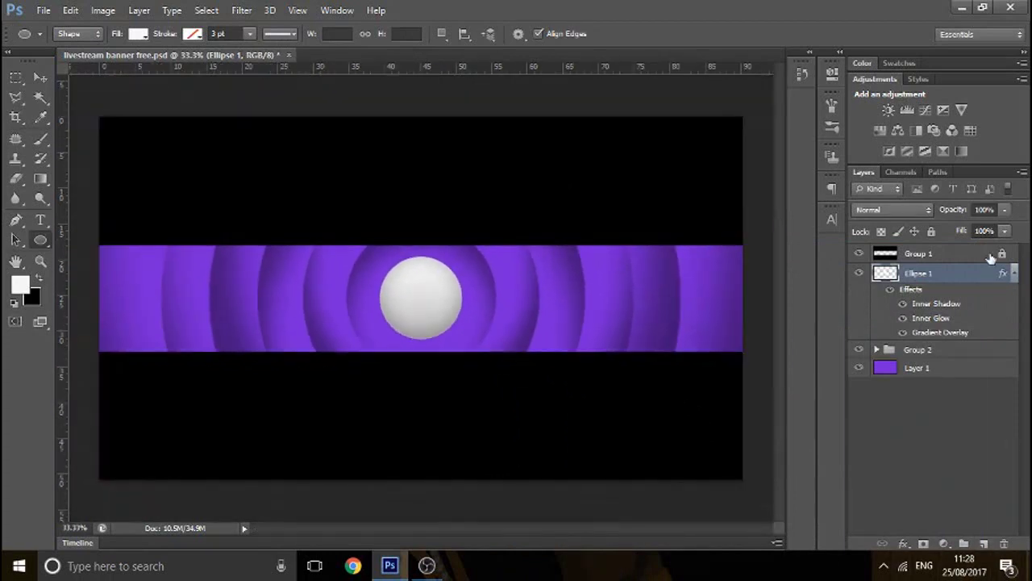
right_click(958, 286)
left_click(693, 192)
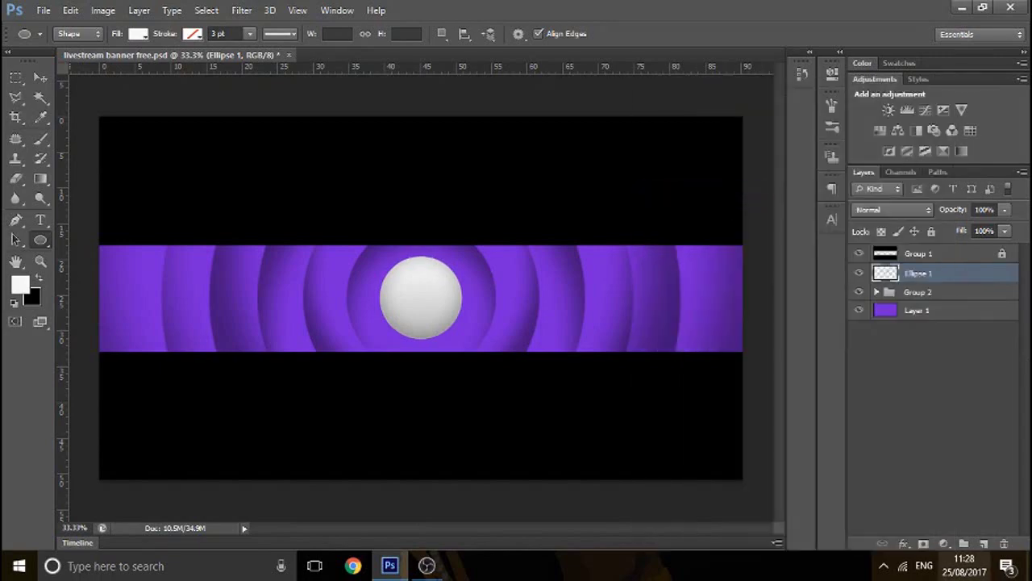
left_click(984, 545)
- Paint two soft purple dabs over the band on Layer 2 with a roughly 812 px brush
left_click(40, 139)
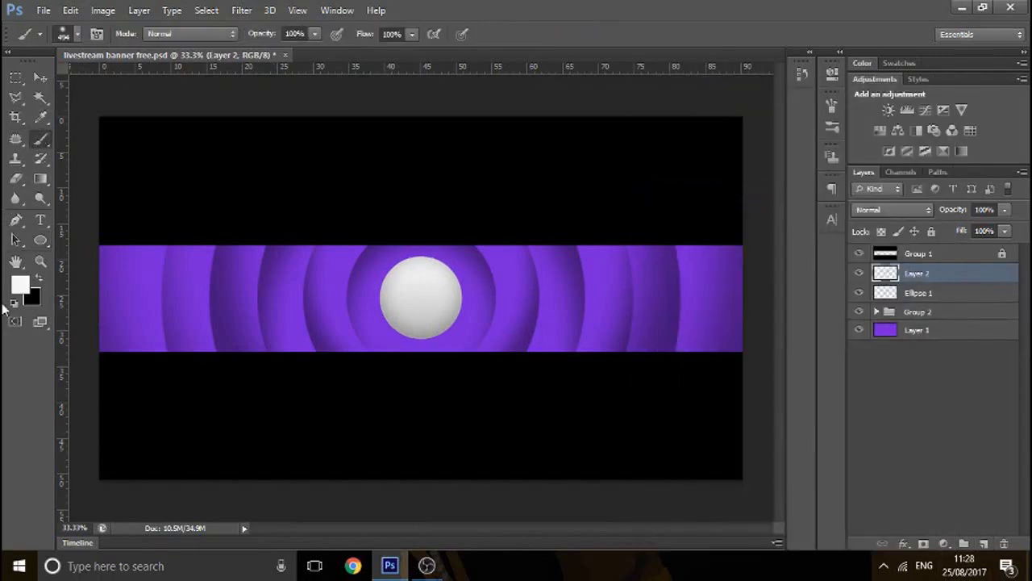
left_click(29, 288)
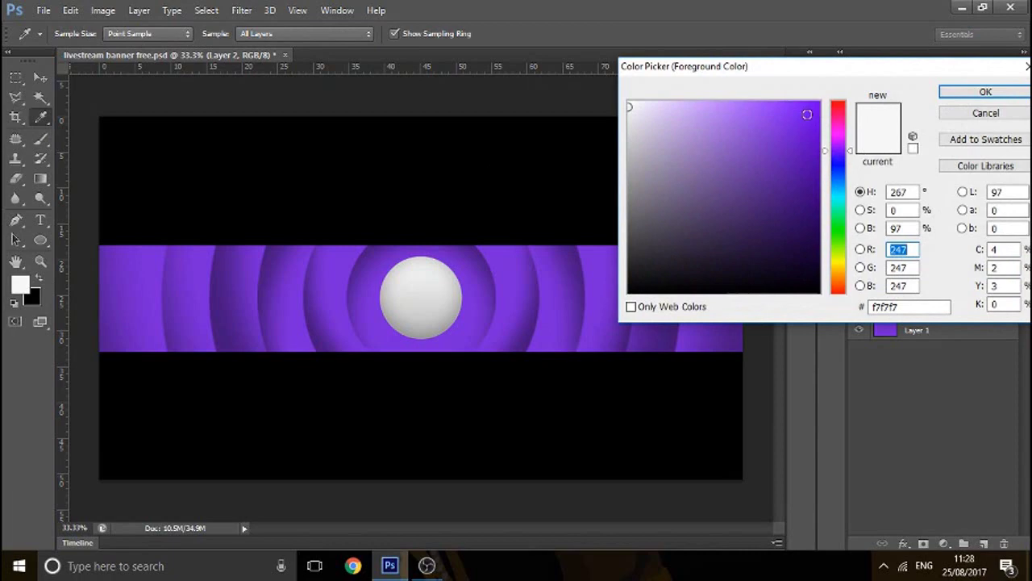
left_click(808, 115)
left_click(985, 92)
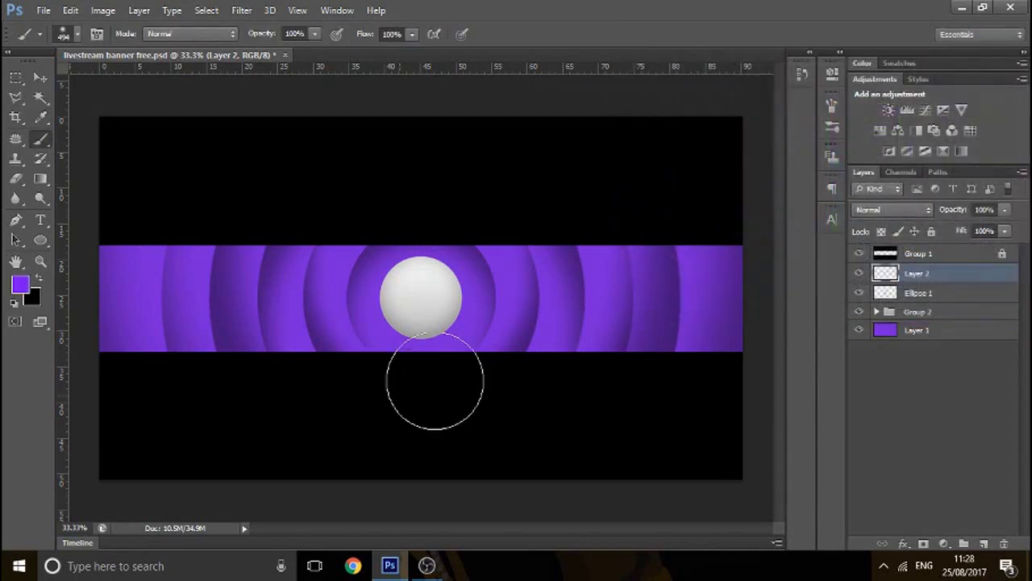
left_click_drag(541, 363, 610, 390)
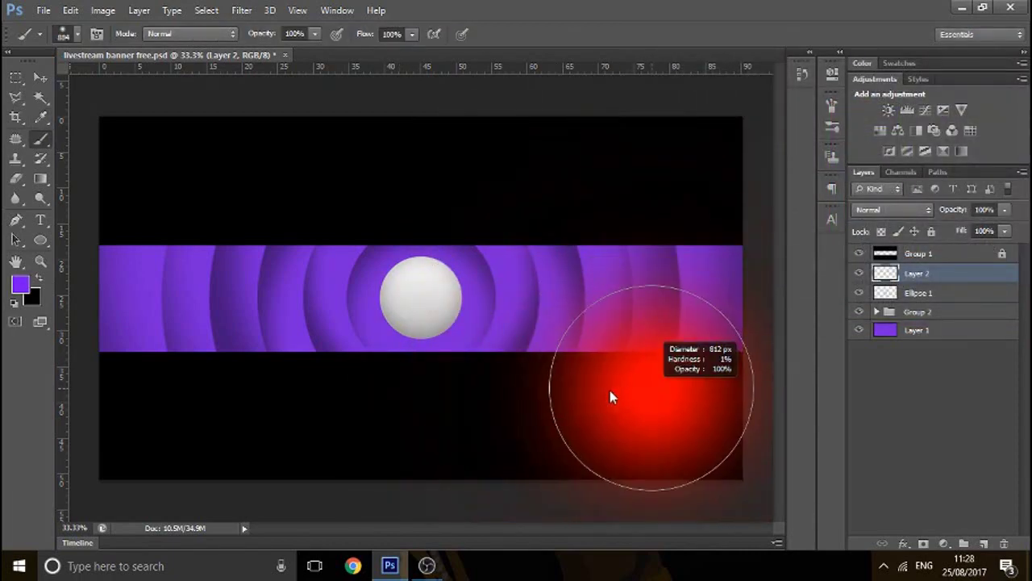
left_click(655, 390)
left_click(516, 198)
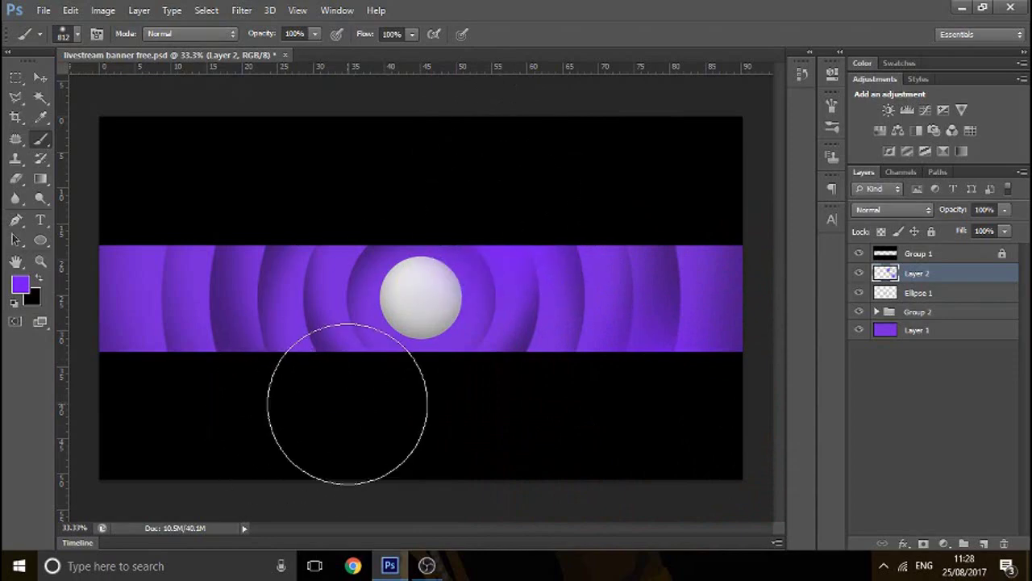
- Blend the purple glow layer as Color Dodge at 46% opacity
left_click(905, 211)
left_click(908, 137)
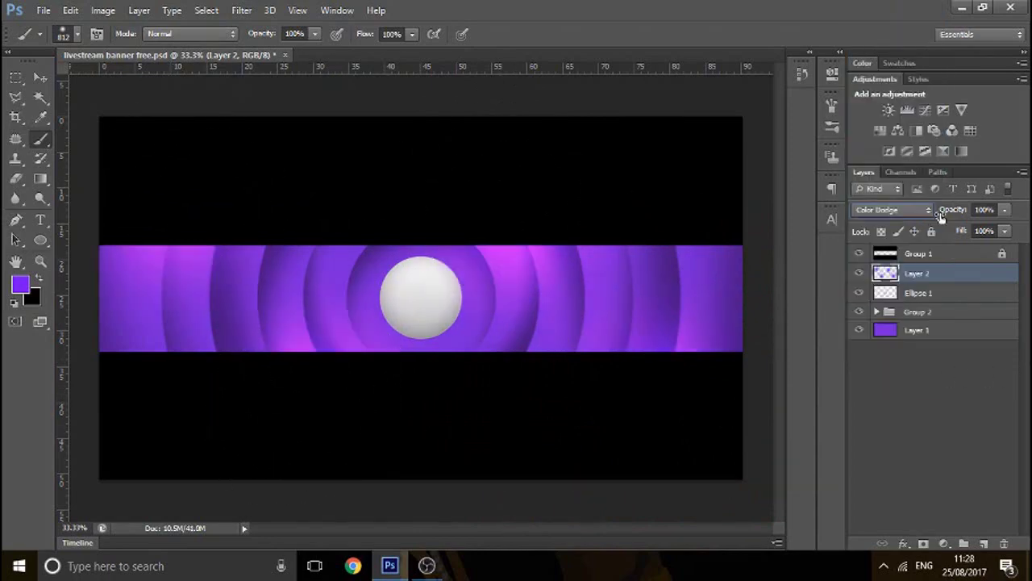
key("Down")
key("Down")
key("Down")
key("Down")
key("Down")
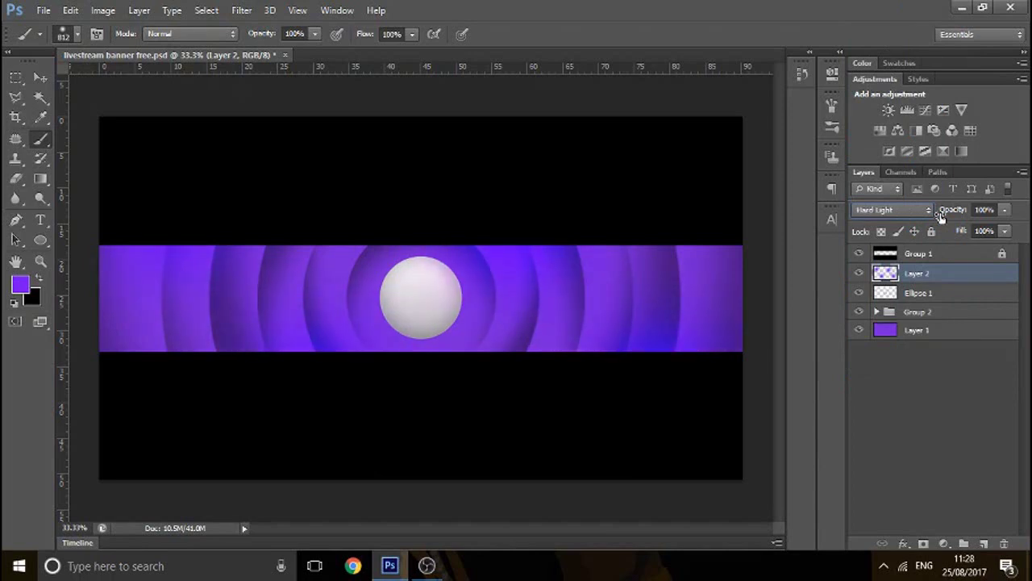
key("Up")
key("Up")
key("Up")
key("Up")
key("Down")
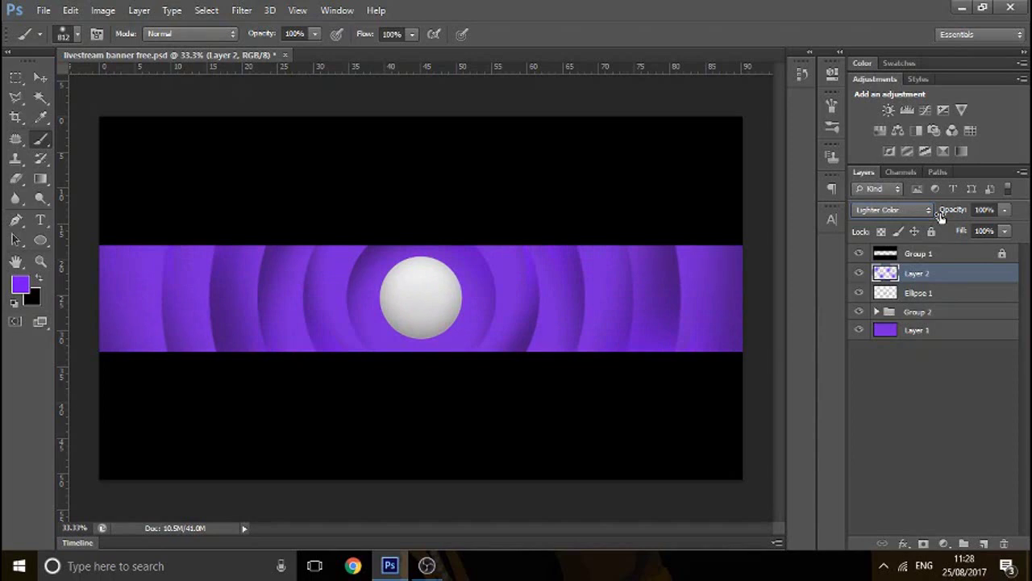
key("Up")
key("Up")
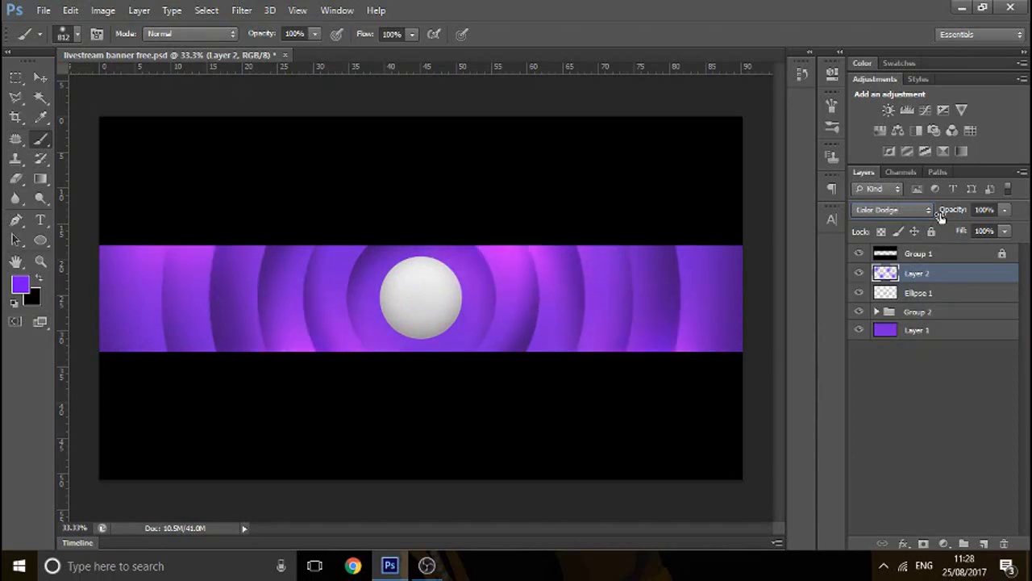
left_click(1005, 209)
left_click_drag(941, 229, 965, 234)
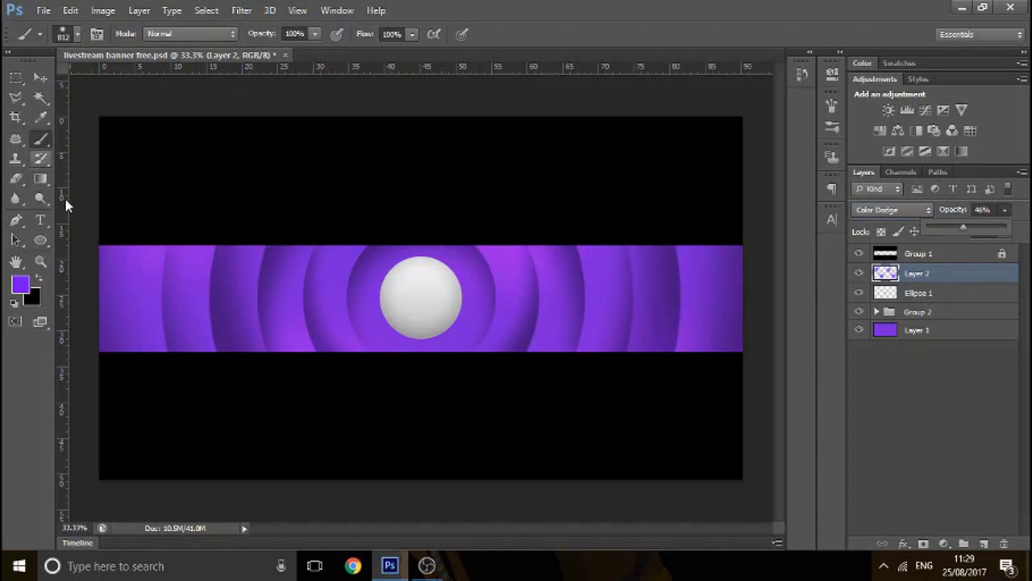
left_click(39, 239)
- Draw a thin white-filled rectangle along the band's bottom edge
right_click(39, 240)
left_click(97, 233)
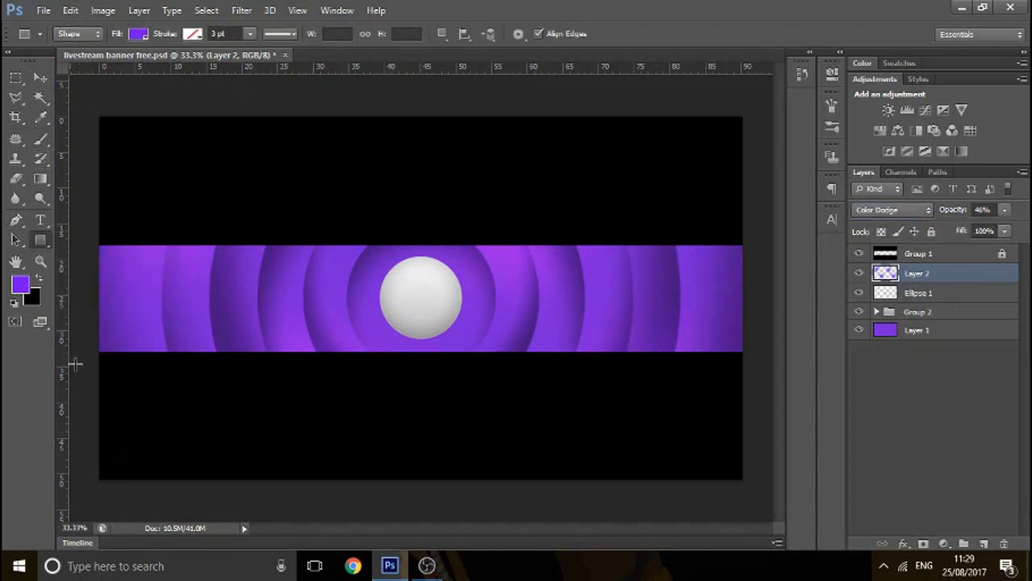
left_click_drag(78, 379, 787, 350)
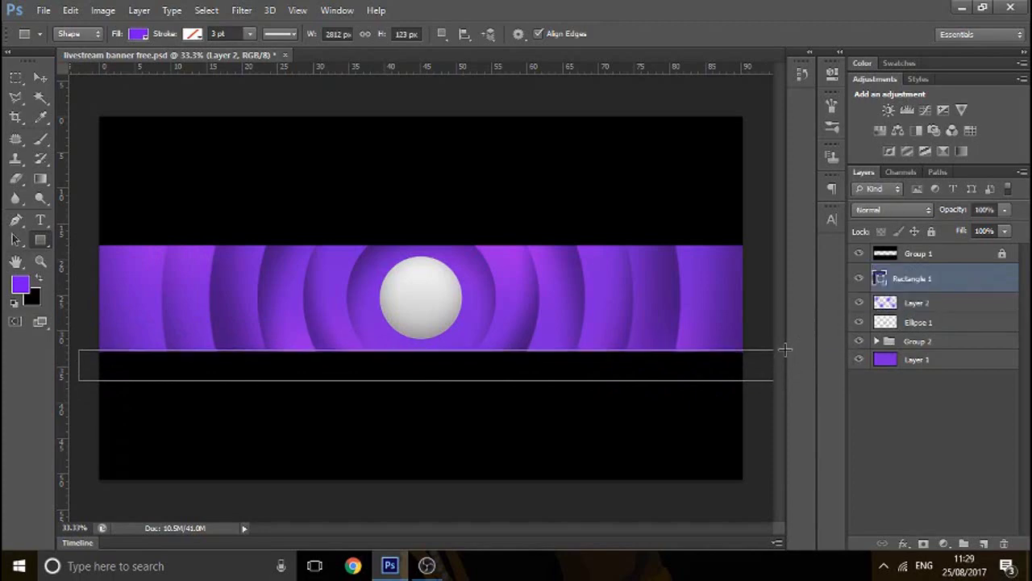
right_click(959, 276)
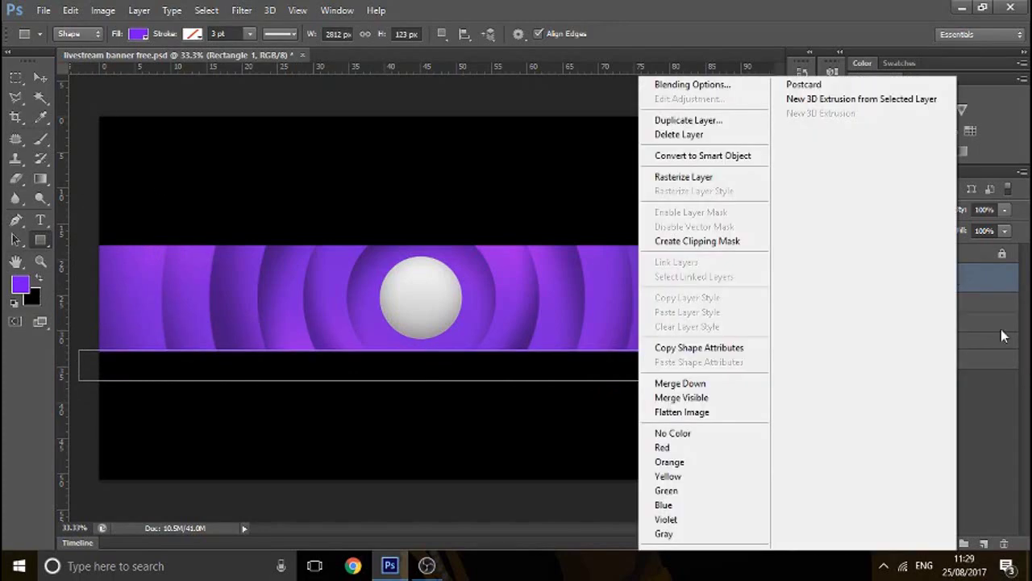
left_click(133, 37)
left_click(133, 37)
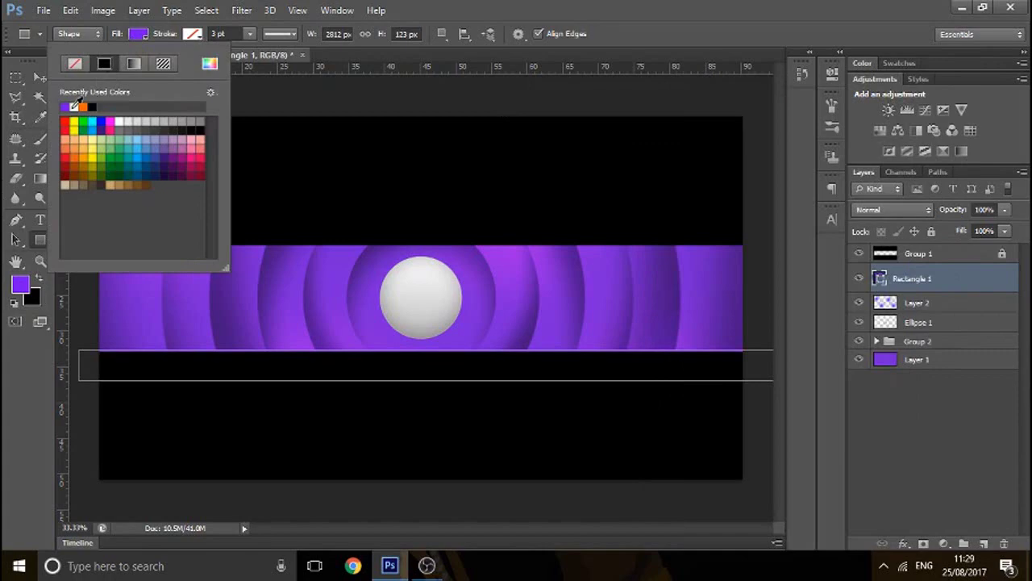
left_click(75, 106)
left_click(31, 76)
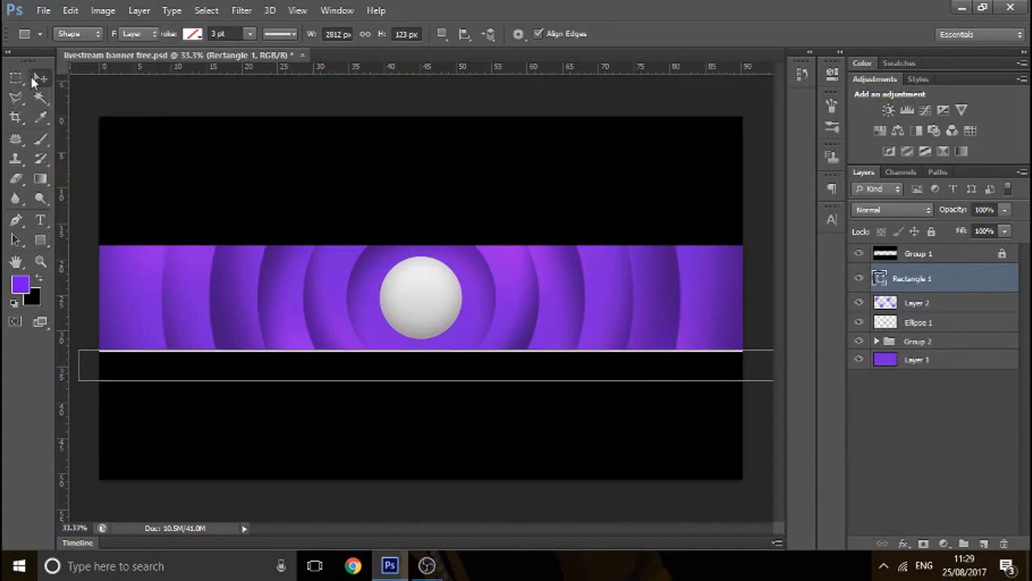
- Rasterize the rectangle layer and set its blend mode to Overlay
left_click(34, 77)
right_click(962, 292)
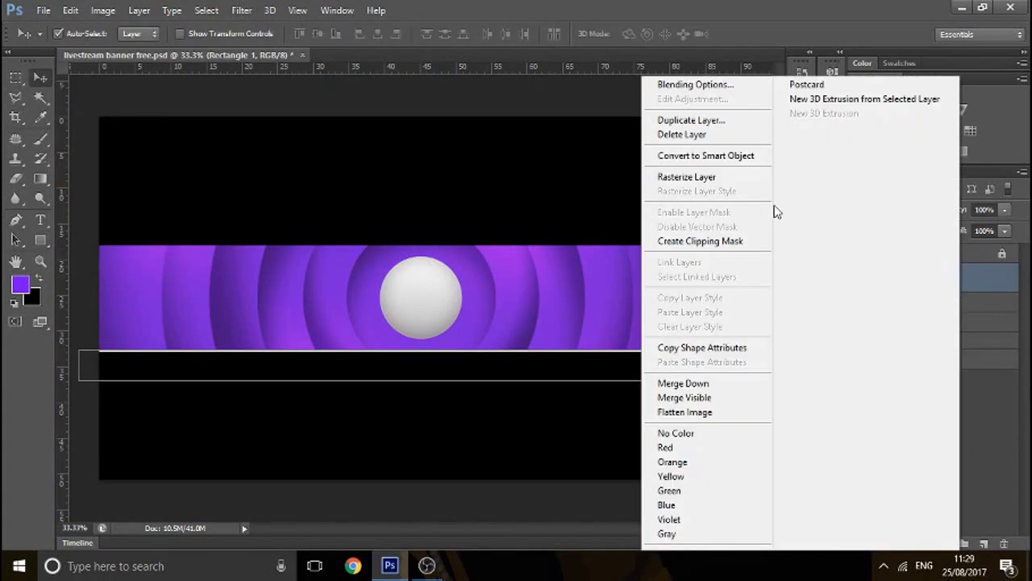
left_click(731, 178)
left_click(887, 211)
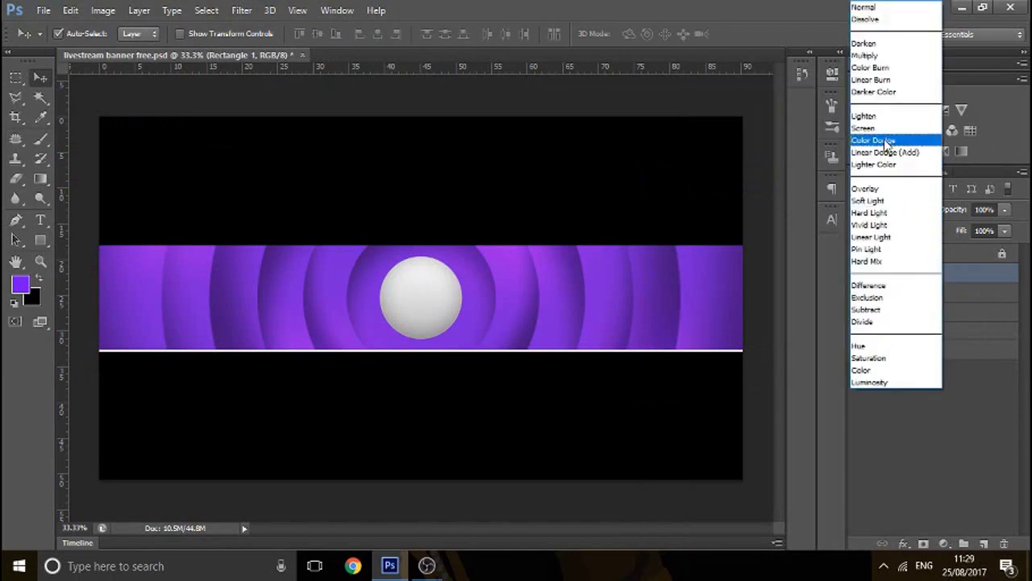
left_click(881, 190)
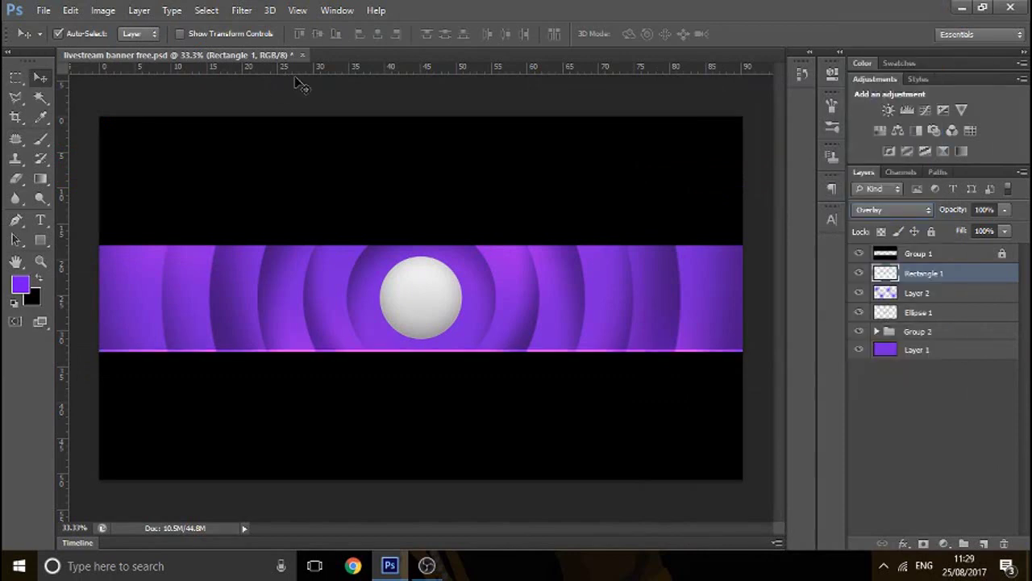
left_click(15, 77)
left_click(42, 78)
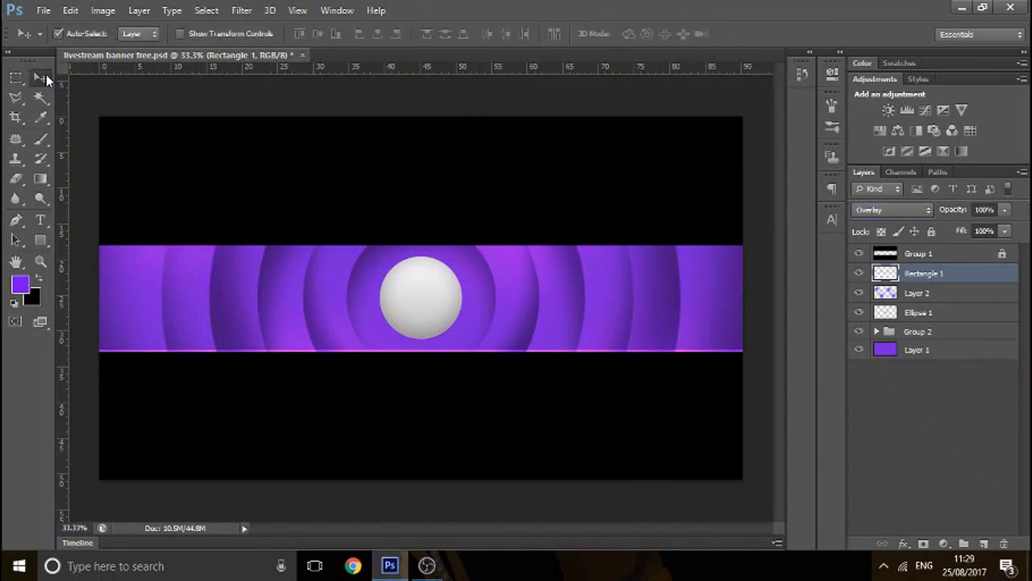
- Duplicate the glowing line and move the copy up to the band's top edge
key("ctrl+j")
key("ctrl+t")
left_click_drag(470, 362, 454, 235)
key("Return")
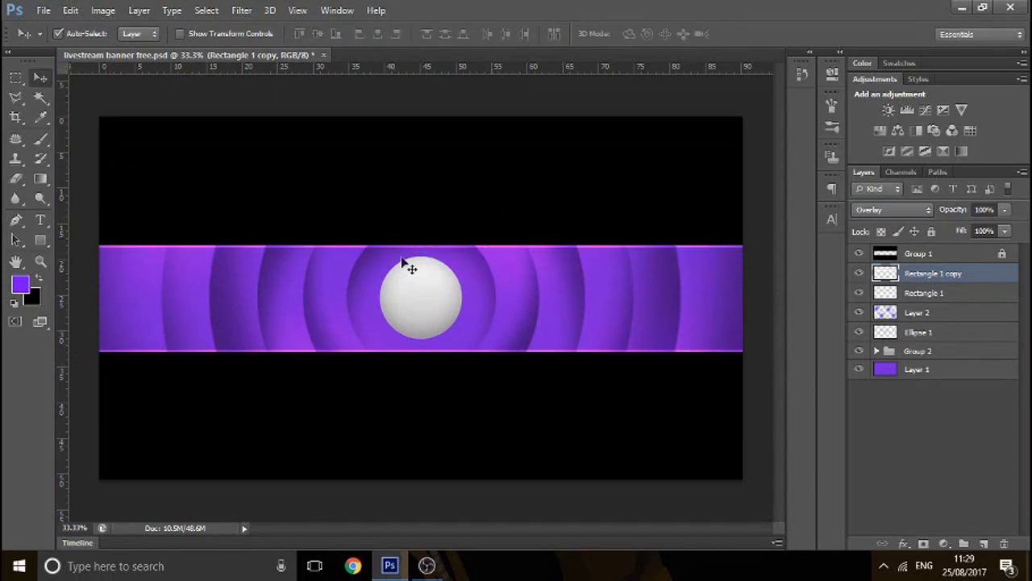
- Partly erase the edge lines with the Eraser, then select Rectangle 1 copy
left_click(16, 178)
right_click(207, 273, "alt")
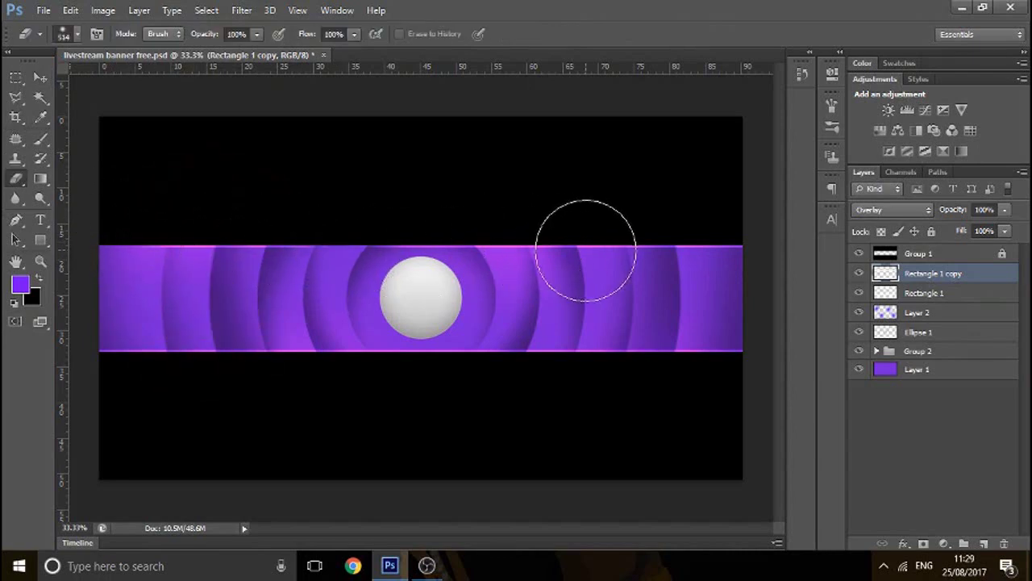
left_click(957, 291)
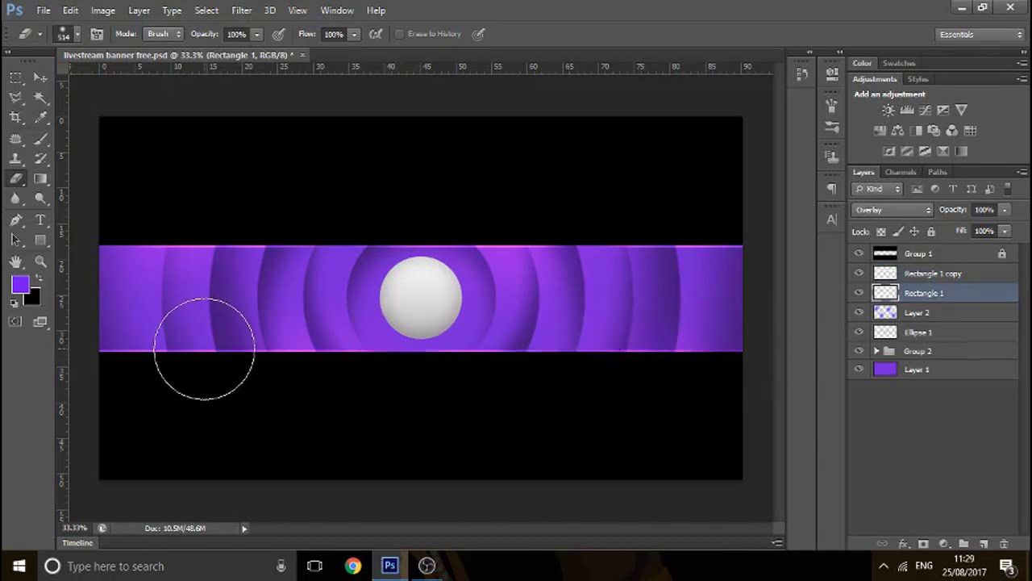
left_click(40, 77)
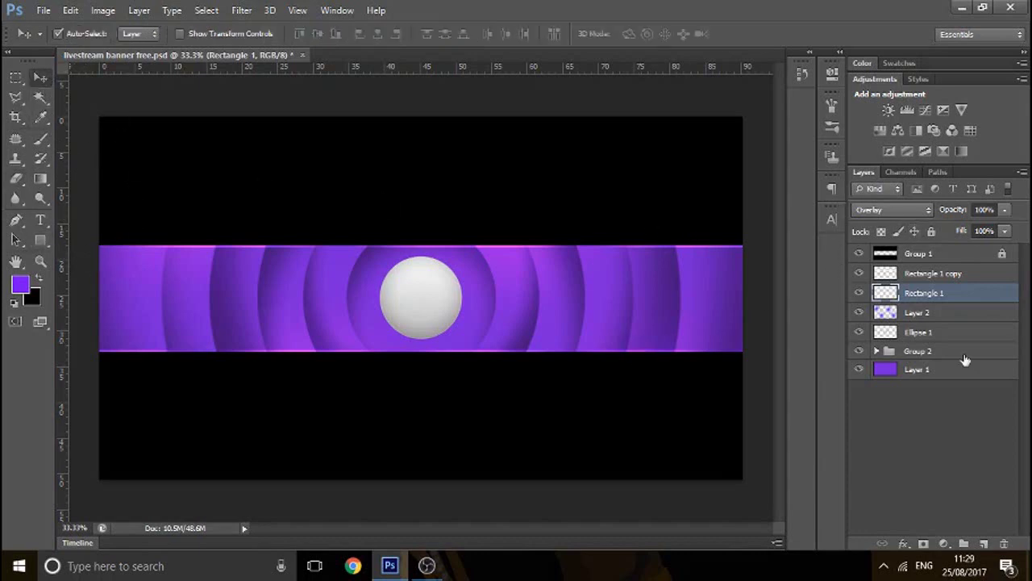
left_click(948, 274)
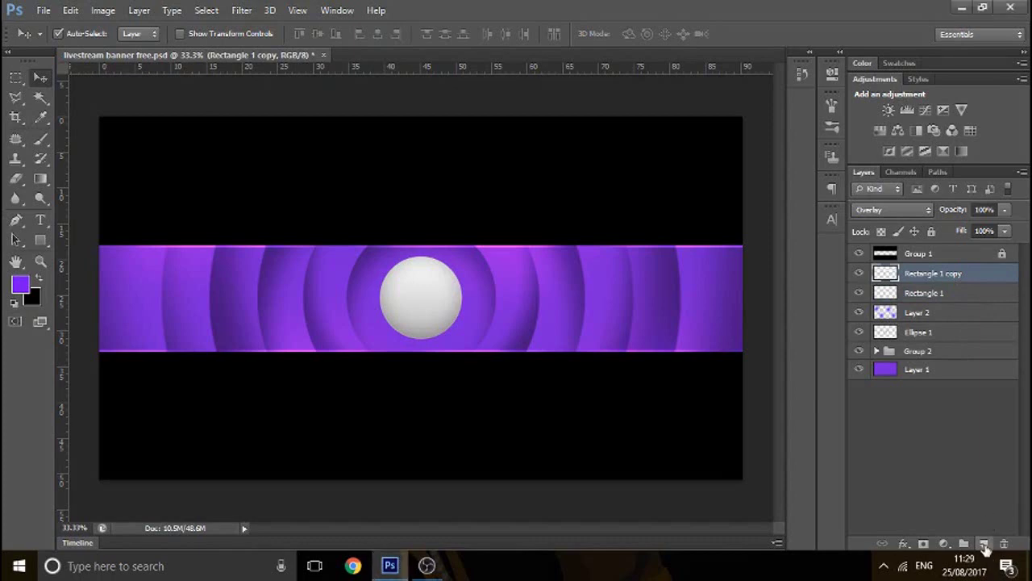
- On new Layer 3, paint large soft black strokes over the band's ends at 37% opacity
left_click(984, 543)
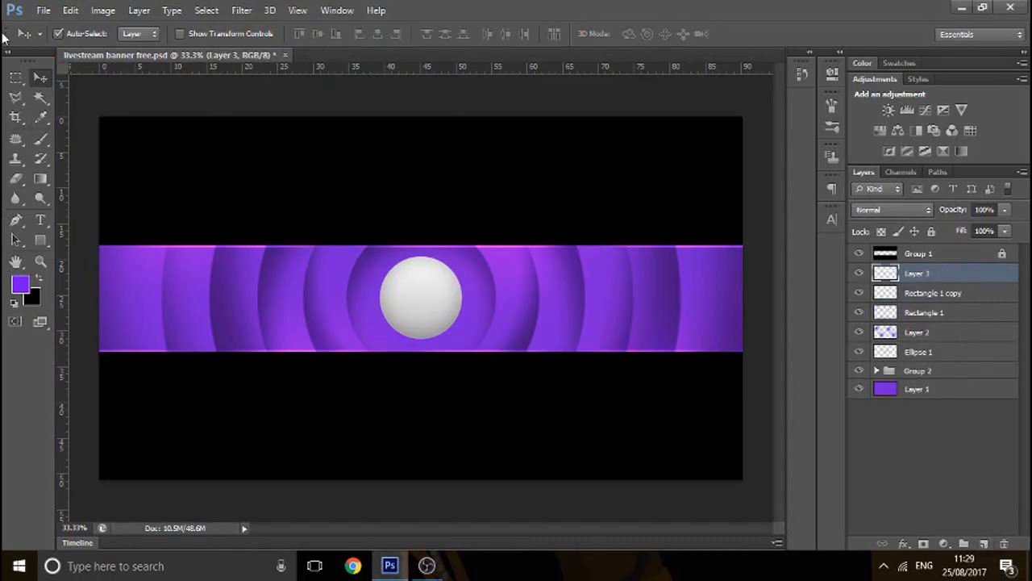
left_click(38, 277)
left_click(40, 139)
mouse_move(736, 357)
left_mouse_down()
mouse_move(742, 272)
mouse_move(772, 191)
mouse_move(682, 461)
mouse_move(705, 169)
left_mouse_up()
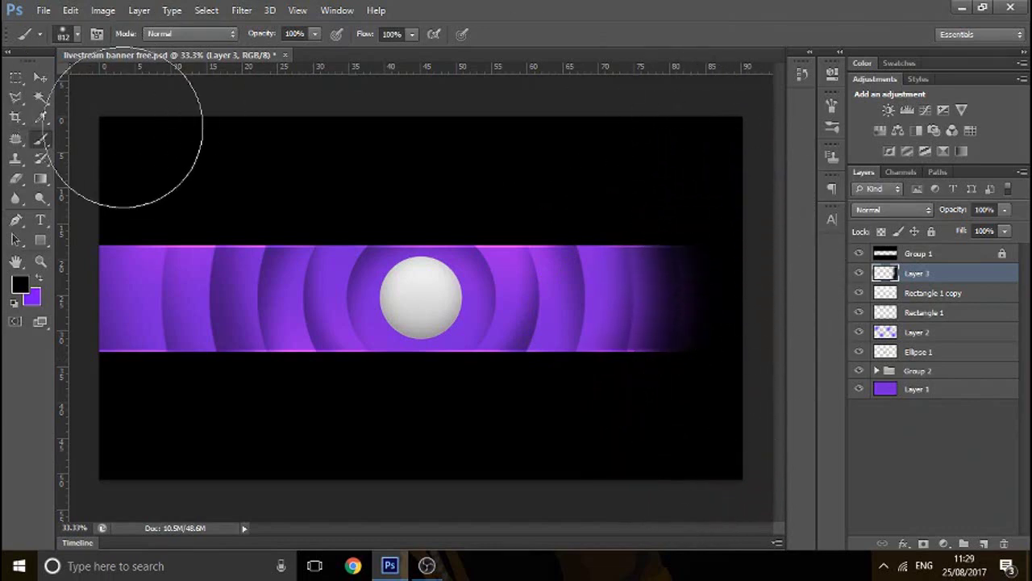
mouse_move(142, 109)
left_mouse_down()
mouse_move(92, 311)
mouse_move(120, 396)
left_mouse_up()
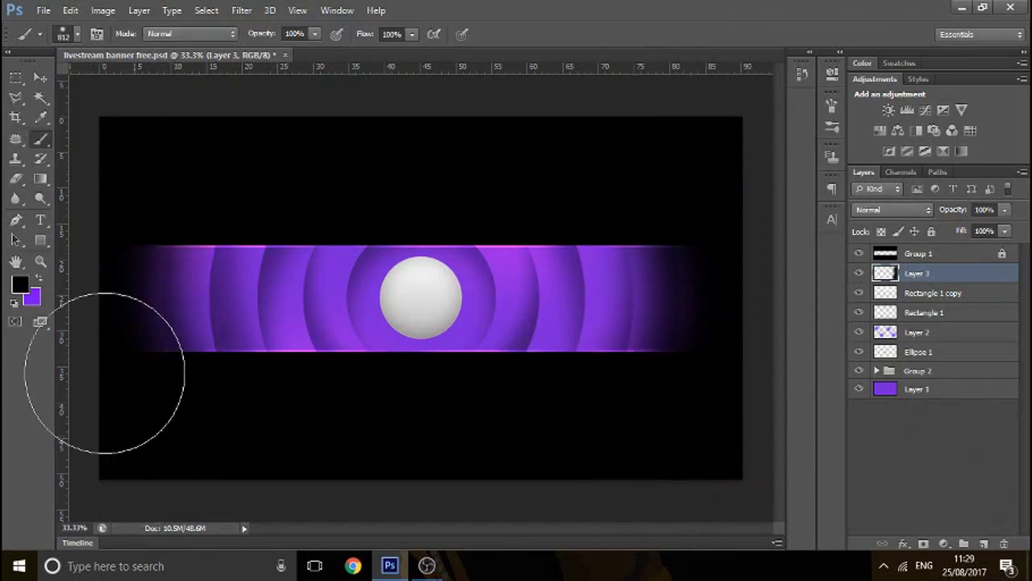
left_click(1004, 209)
left_click_drag(1006, 228, 958, 236)
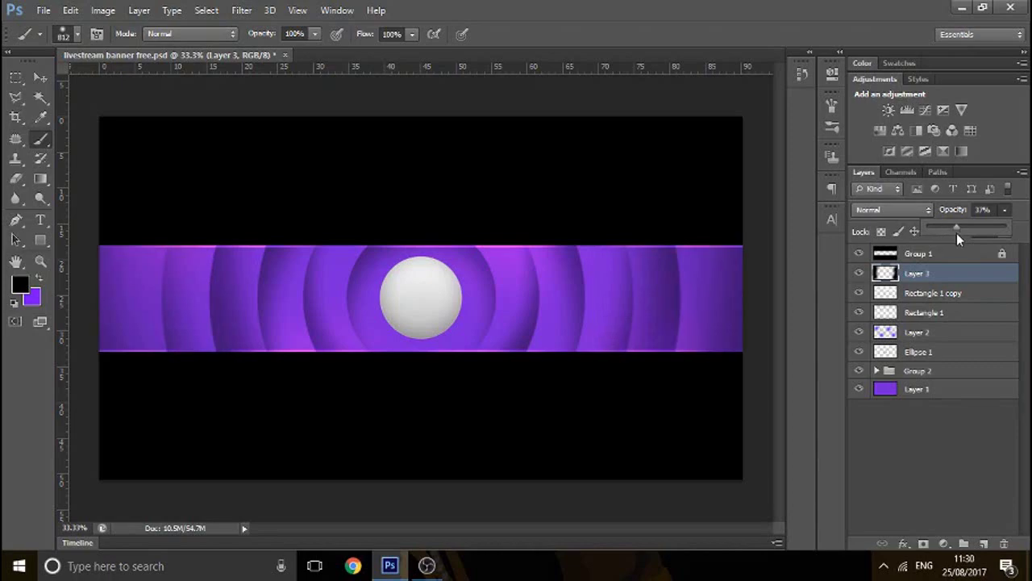
- Add a new layer, set white as the foreground colour, and size the soft brush
left_click(985, 545)
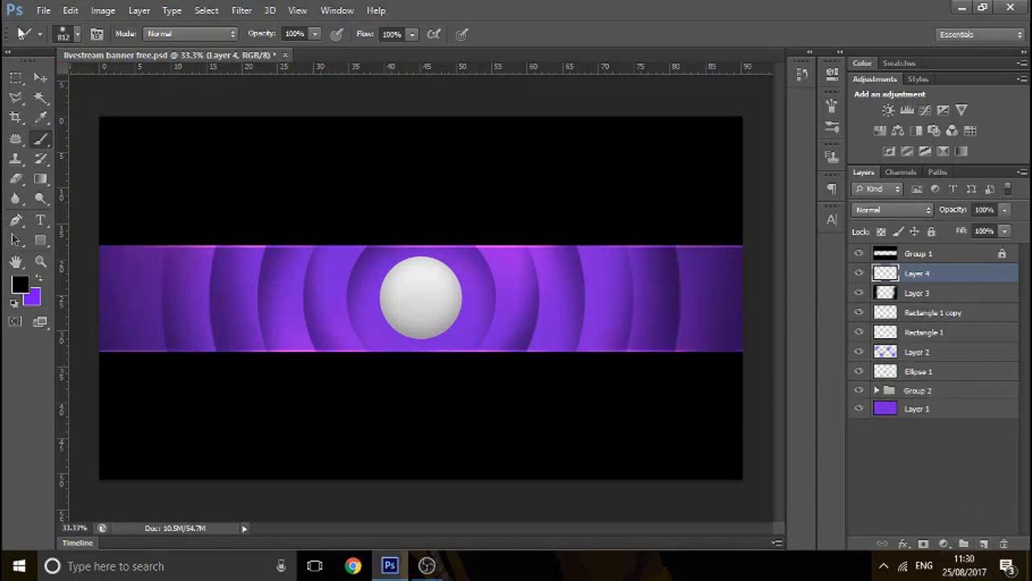
left_click(21, 285)
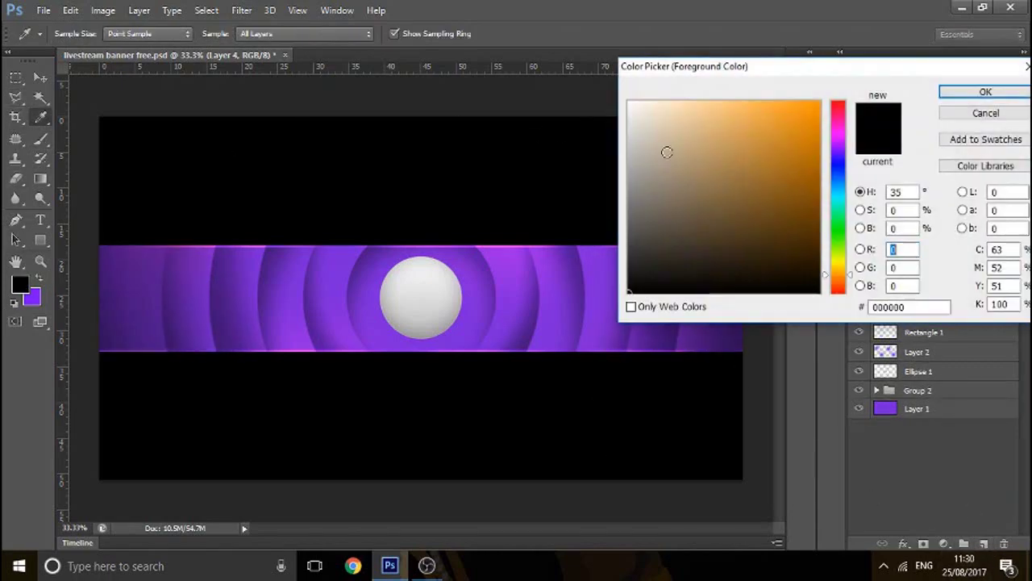
left_click_drag(667, 152, 630, 102)
left_click(985, 92)
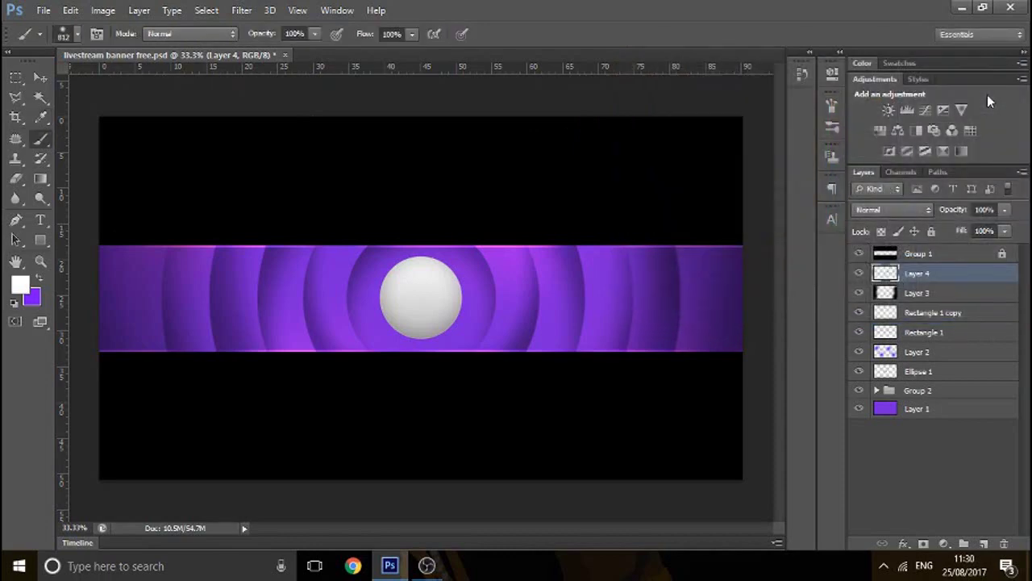
key("ctrl+minus")
left_click_drag(552, 242, 609, 263)
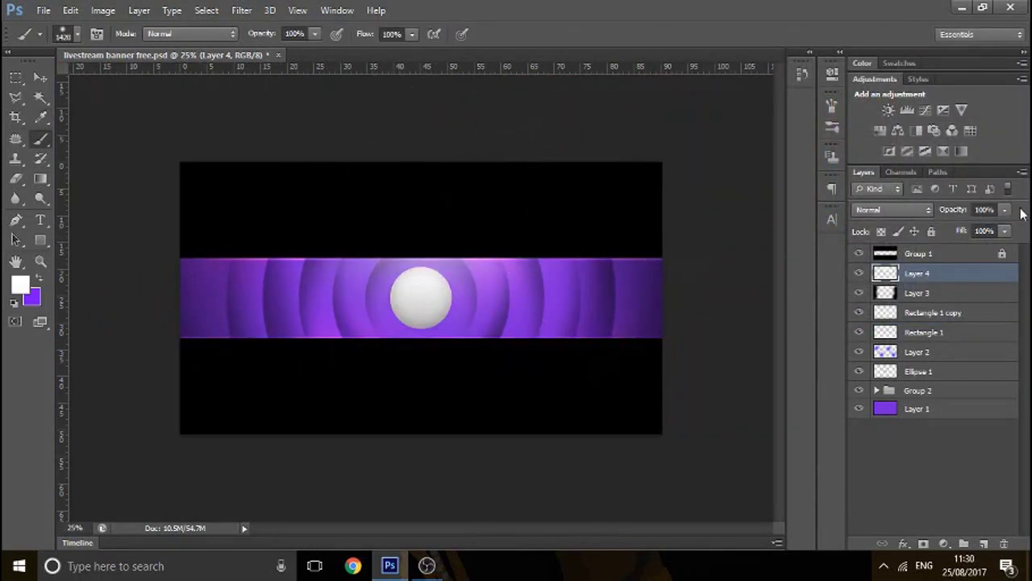
mouse_move(424, 295)
left_mouse_down()
mouse_move(422, 313)
mouse_move(416, 306)
left_mouse_up()
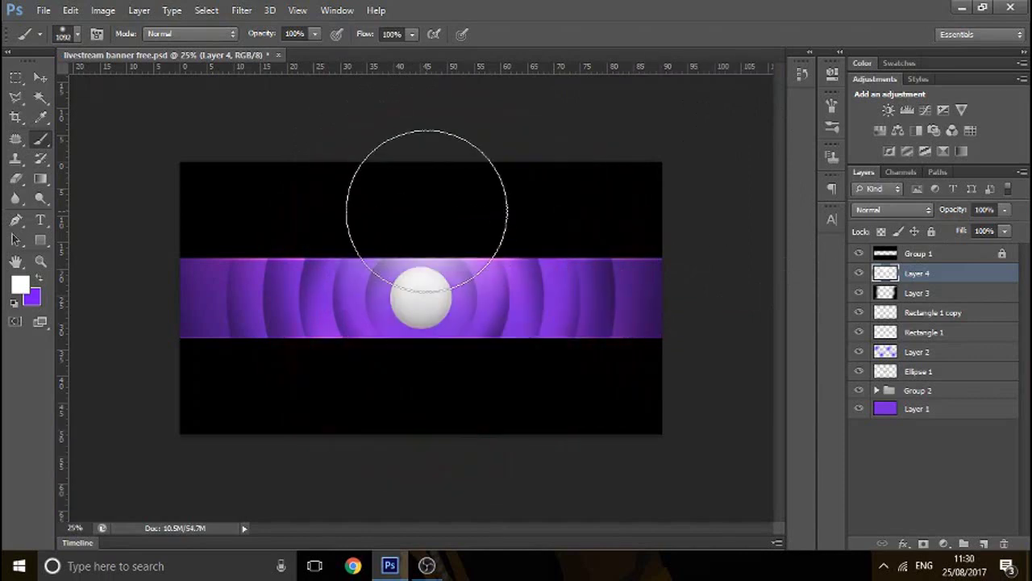
left_click(1007, 210)
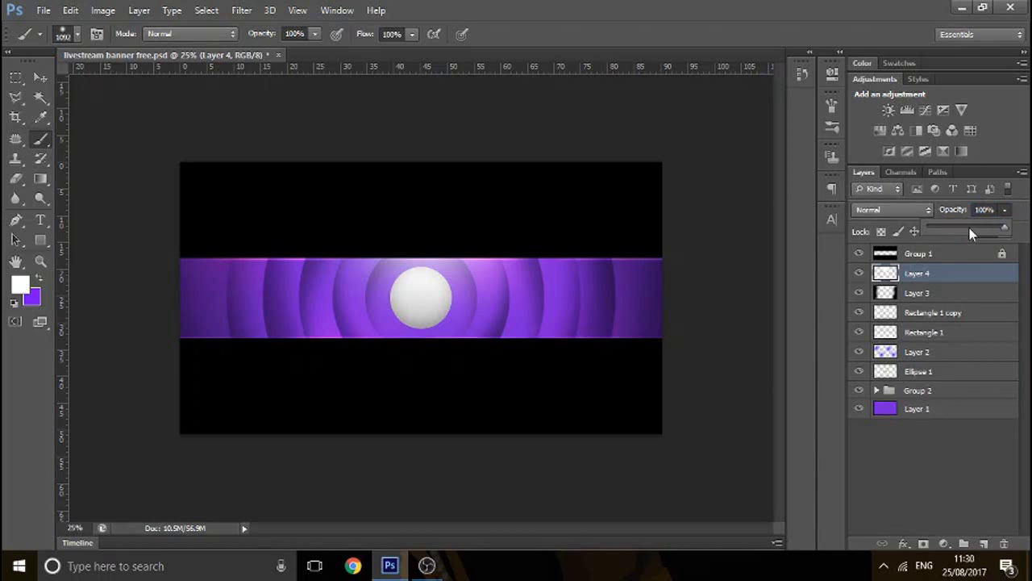
- On new Layer 5, paint a soft white highlight stroke across the band
left_click(984, 543)
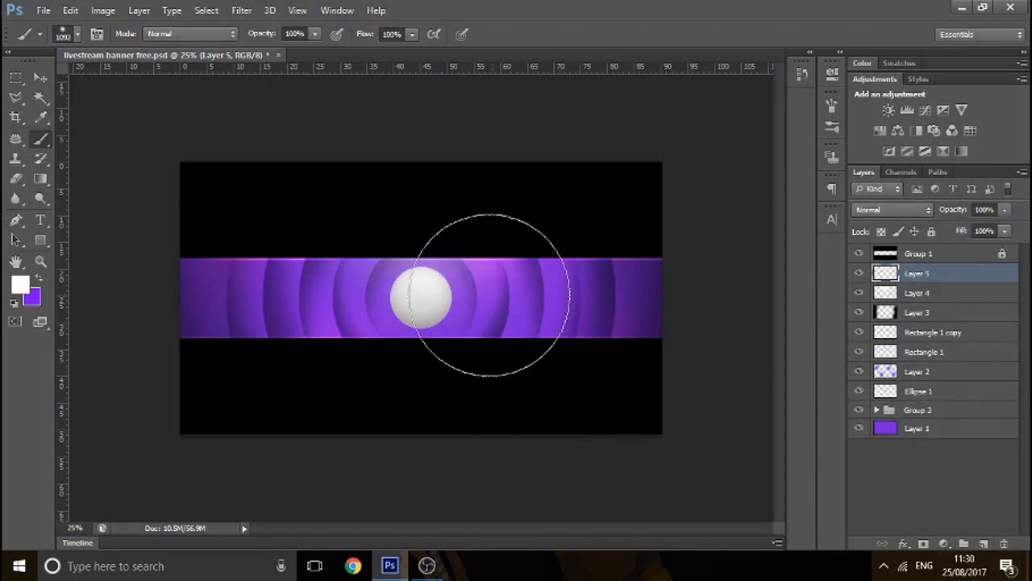
right_click(491, 294, "alt")
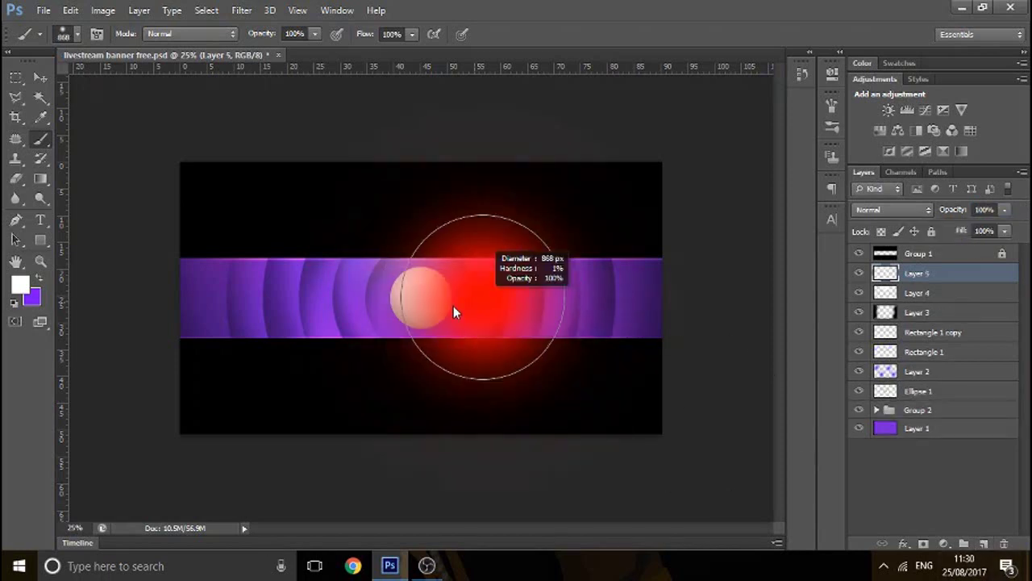
right_click(577, 367, "alt")
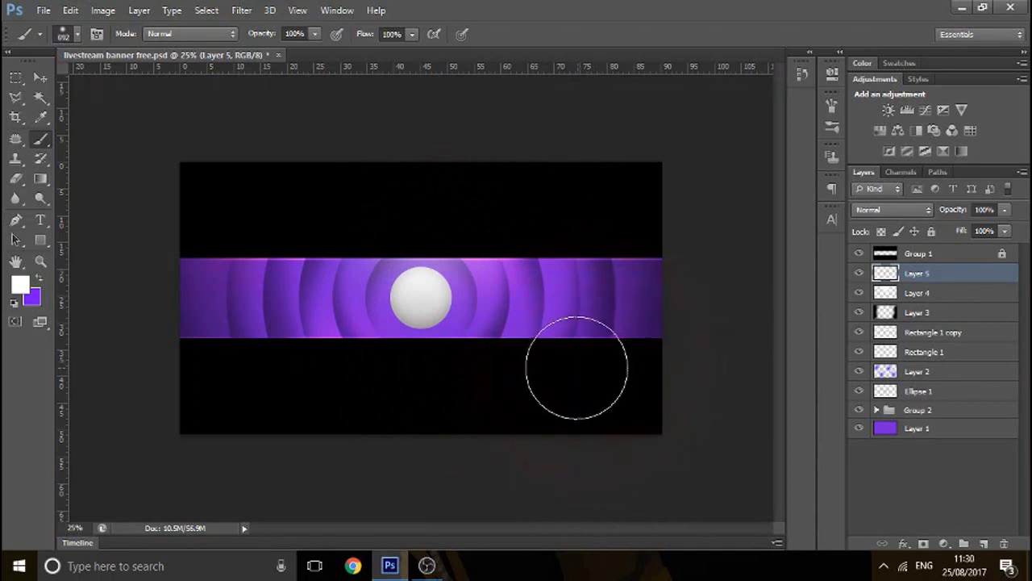
mouse_move(578, 367)
left_mouse_down()
mouse_move(489, 228)
mouse_move(509, 239)
mouse_move(449, 371)
mouse_move(366, 231)
mouse_move(357, 381)
mouse_move(312, 360)
mouse_move(337, 380)
mouse_move(247, 211)
mouse_move(267, 400)
mouse_move(247, 380)
left_mouse_up()
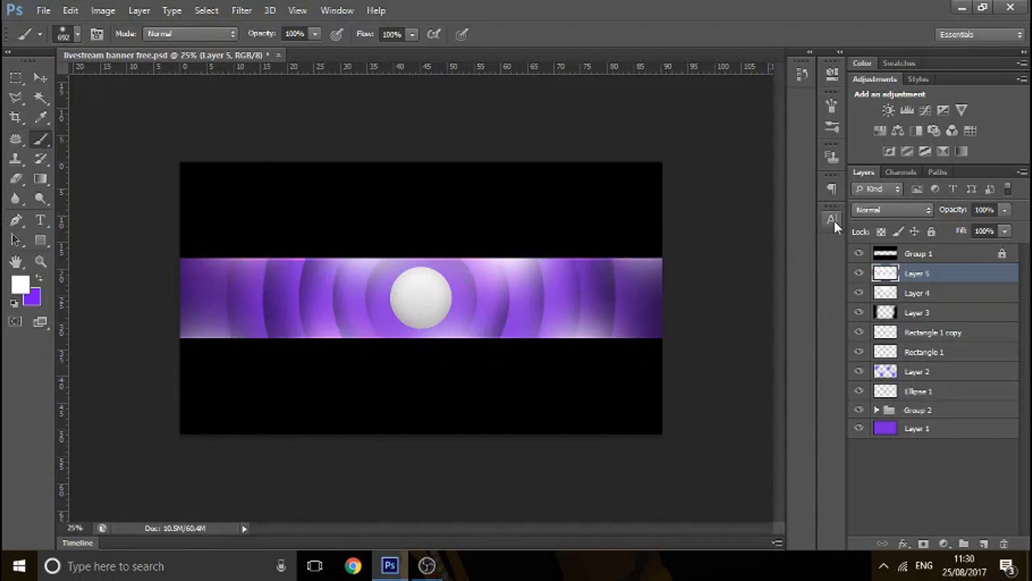
- Blend the white highlight layer as Overlay at 55% opacity
left_click(893, 210)
left_click(899, 188)
left_click(1004, 231)
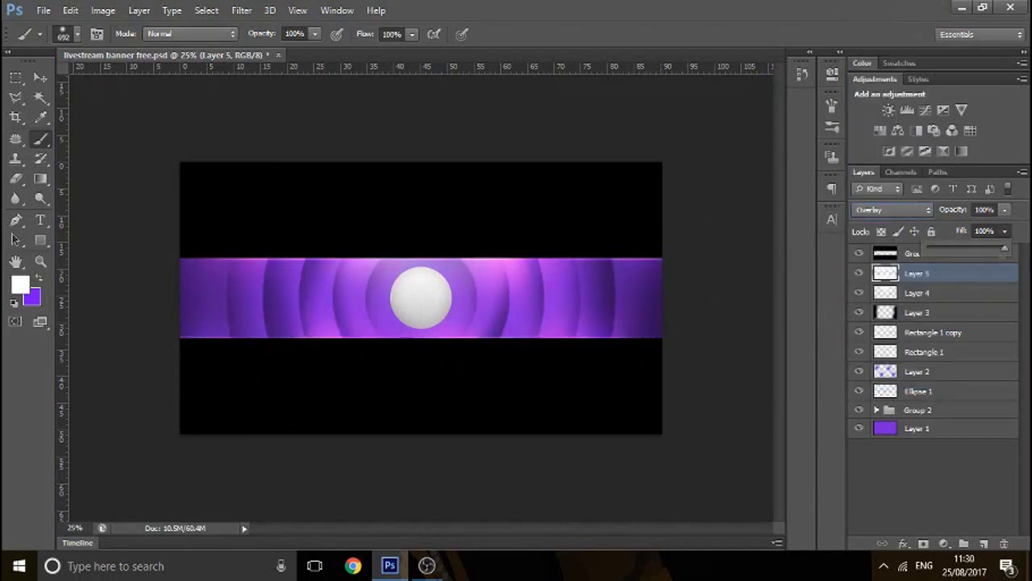
left_click(1004, 210)
left_click_drag(1004, 230, 971, 230)
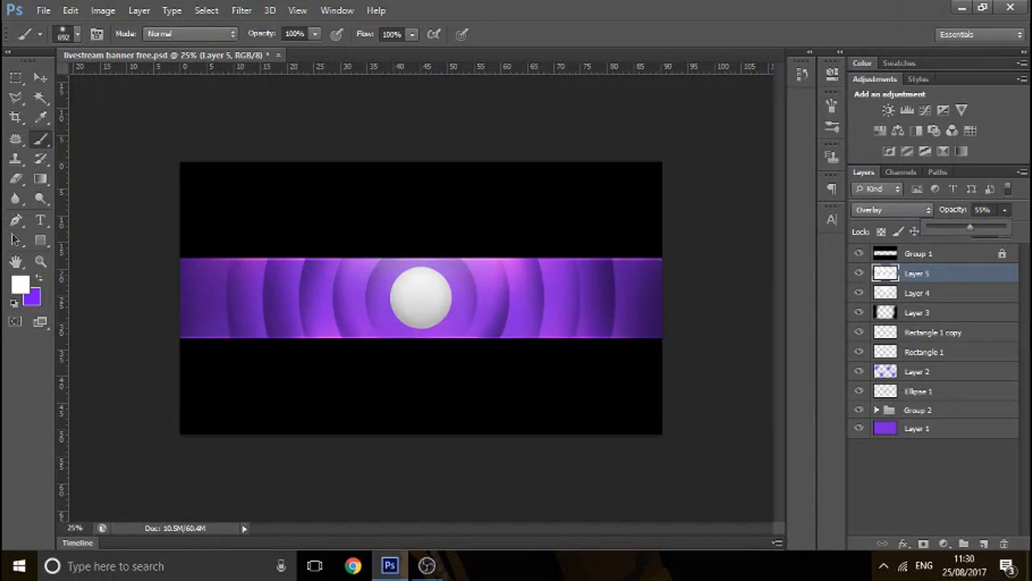
key("ctrl+plus")
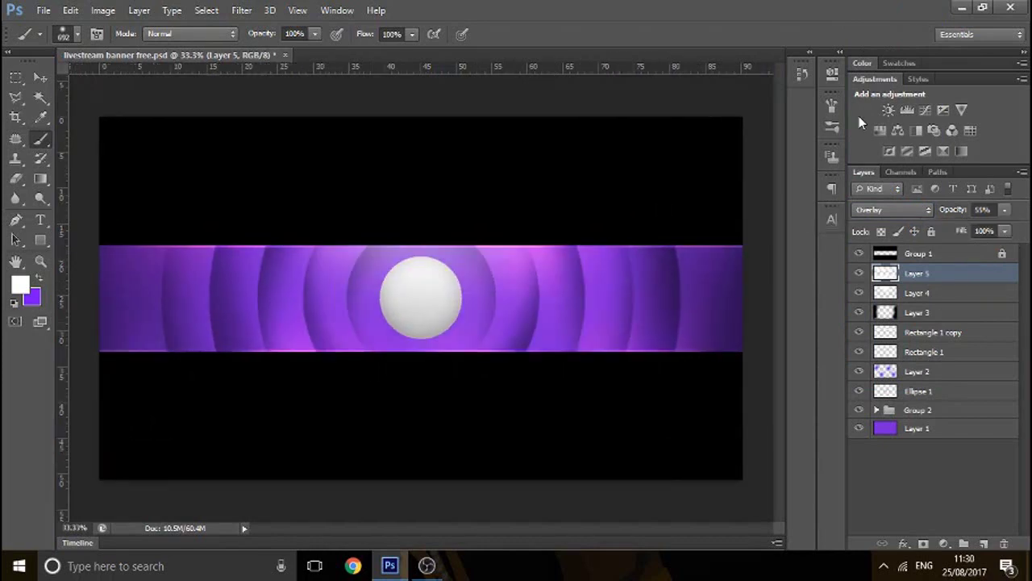
- Add a Brightness/Contrast layer at -7 brightness and a two-point Curves adjustment
left_click(890, 110)
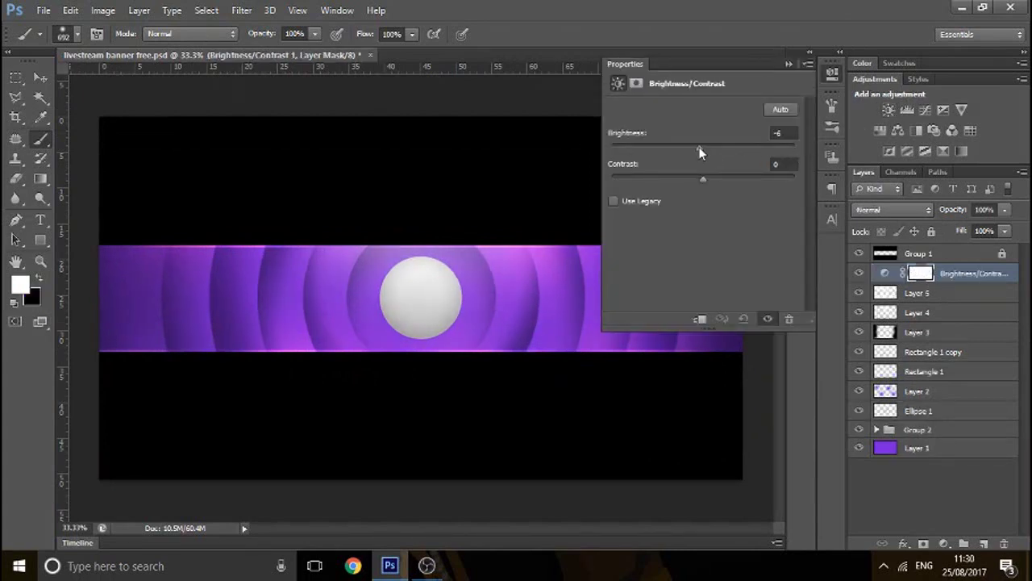
left_click_drag(700, 149, 716, 181)
left_click(788, 65)
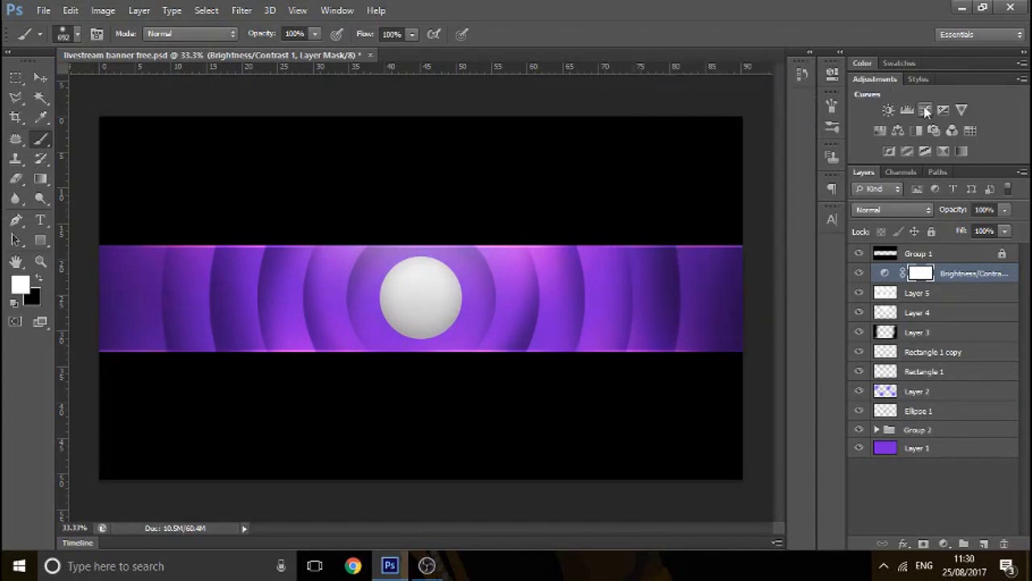
left_click(925, 110)
left_click_drag(746, 176, 753, 180)
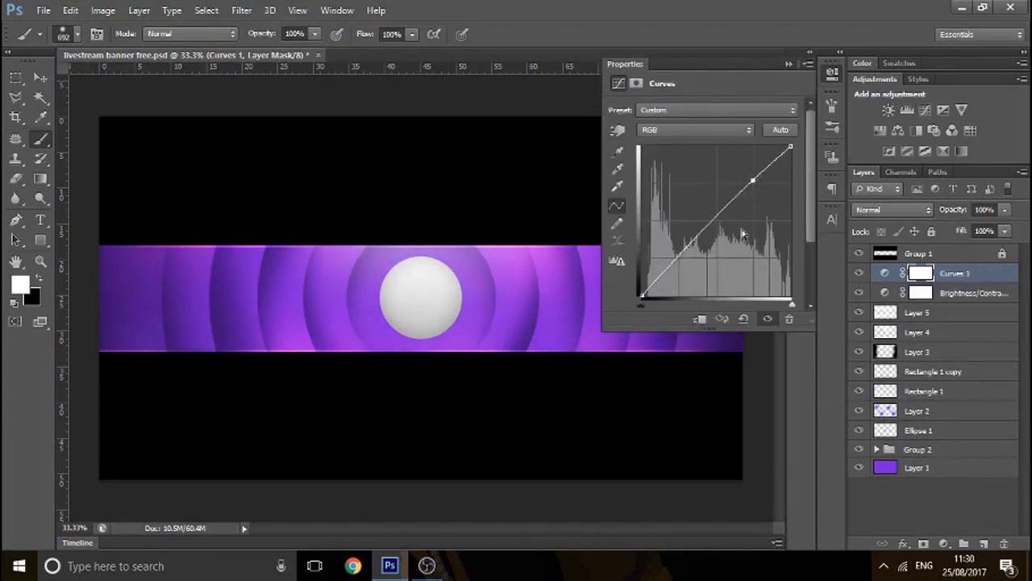
left_click(677, 260)
left_click(783, 59)
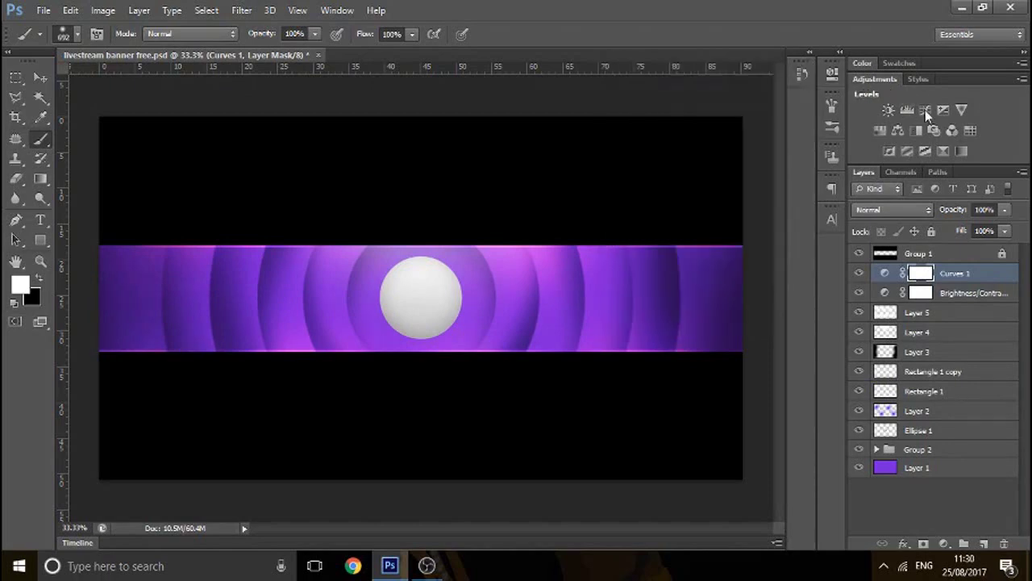
- Add a slightly raised Exposure layer and Color Balance midtones of +3, -11, +2
left_click(941, 110)
left_click_drag(703, 150, 713, 209)
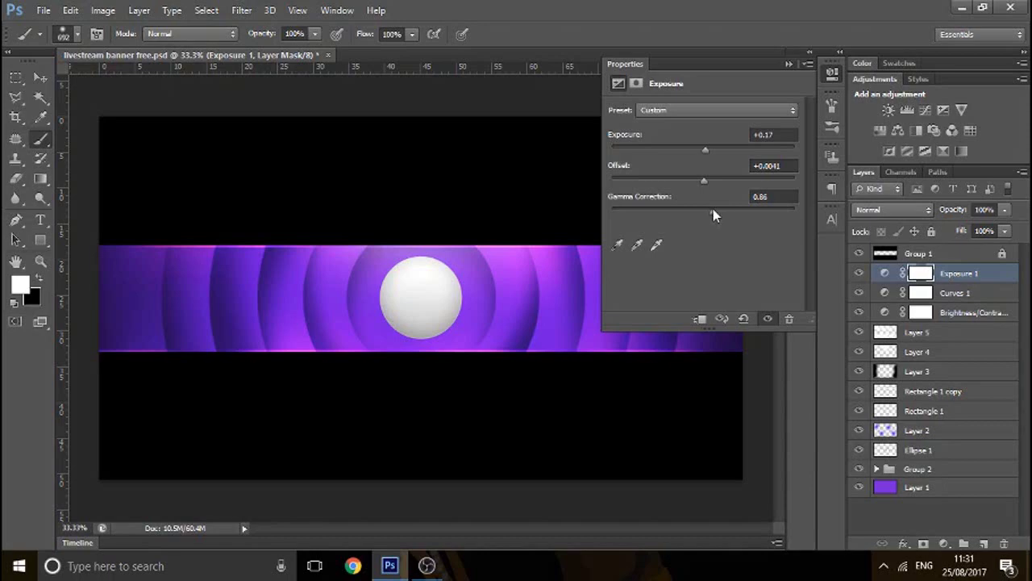
left_click(786, 64)
left_click(897, 129)
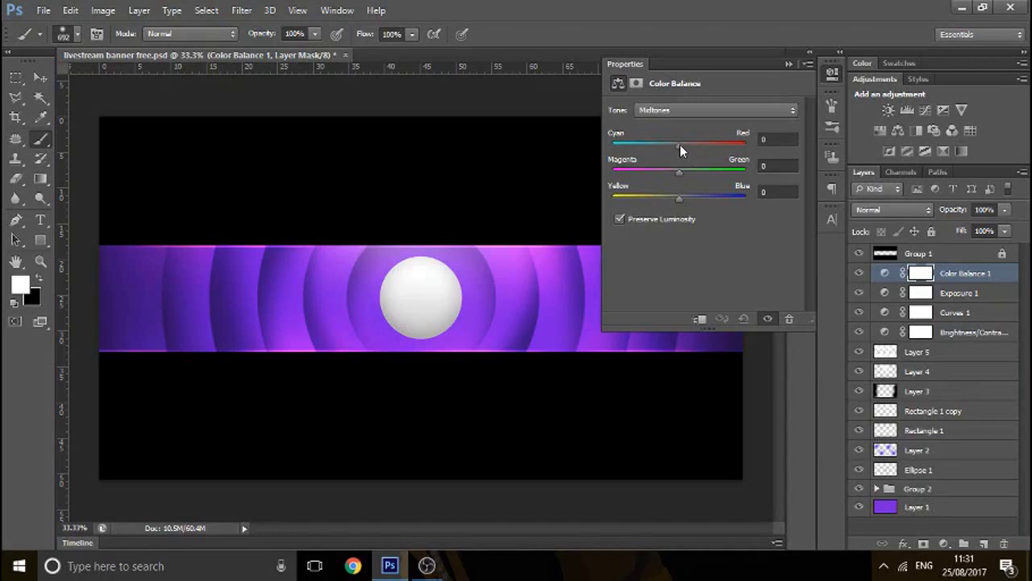
left_click_drag(678, 173, 673, 173)
left_click(680, 196)
left_click_drag(677, 146, 682, 151)
left_click(790, 64)
- Add a Photo Filter adjustment layer with its colour changed from orange to purple
left_click(933, 130)
left_click(666, 134)
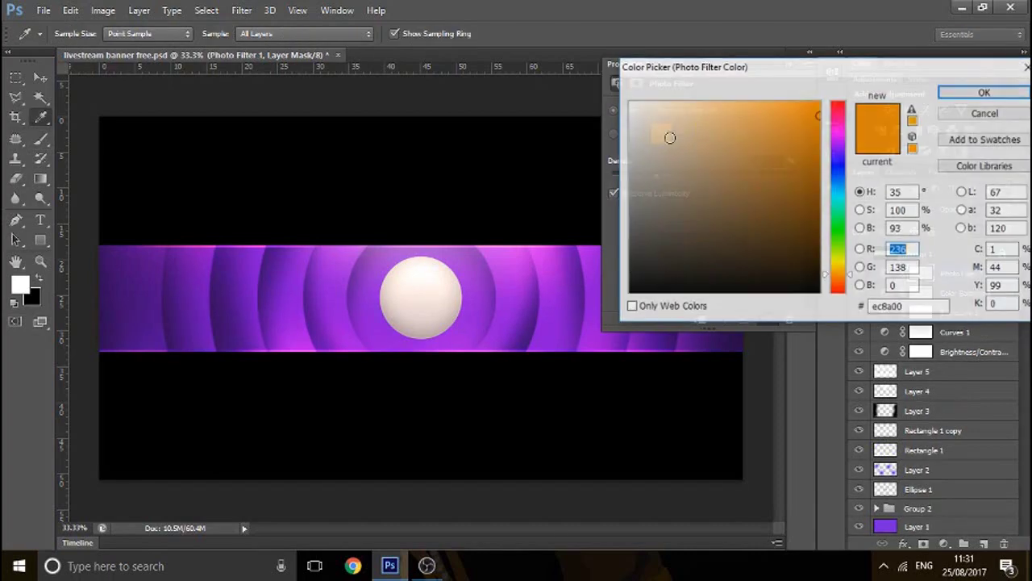
left_click_drag(843, 147, 844, 152)
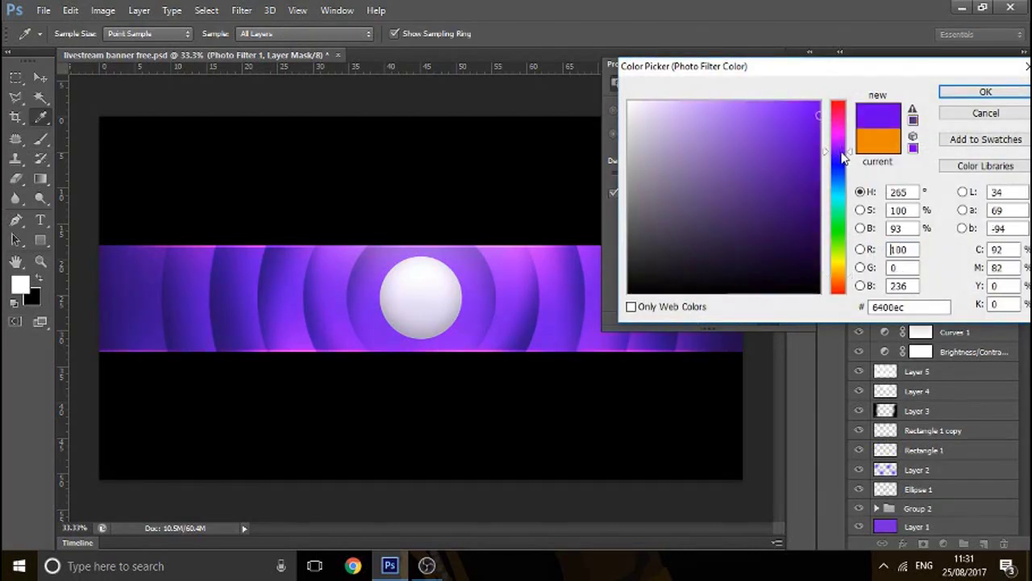
left_click(949, 94)
left_click(788, 65)
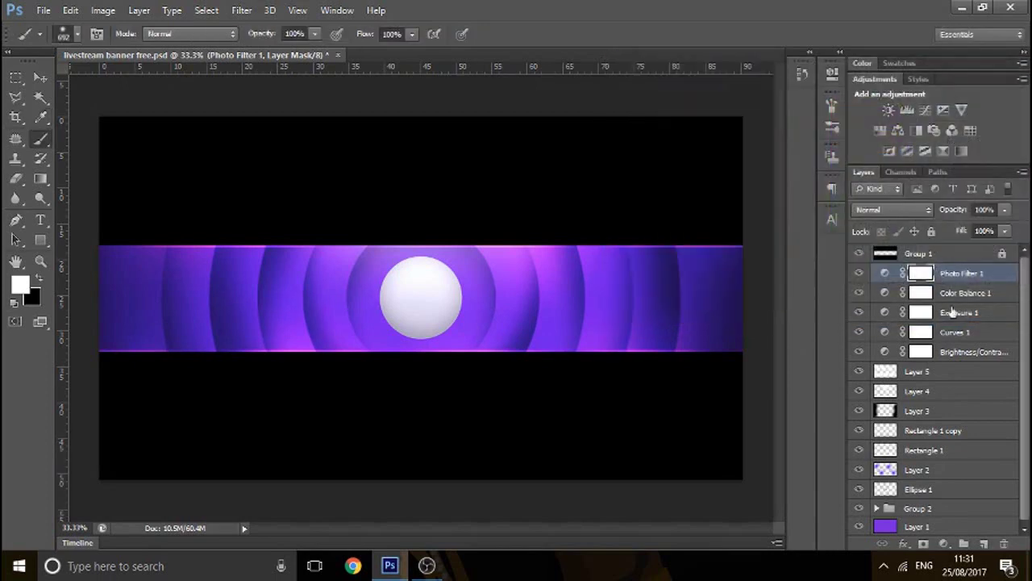
- Group the five adjustment layers into Group 3 and toggle its visibility to compare
left_click(966, 353, "shift")
key("ctrl+g")
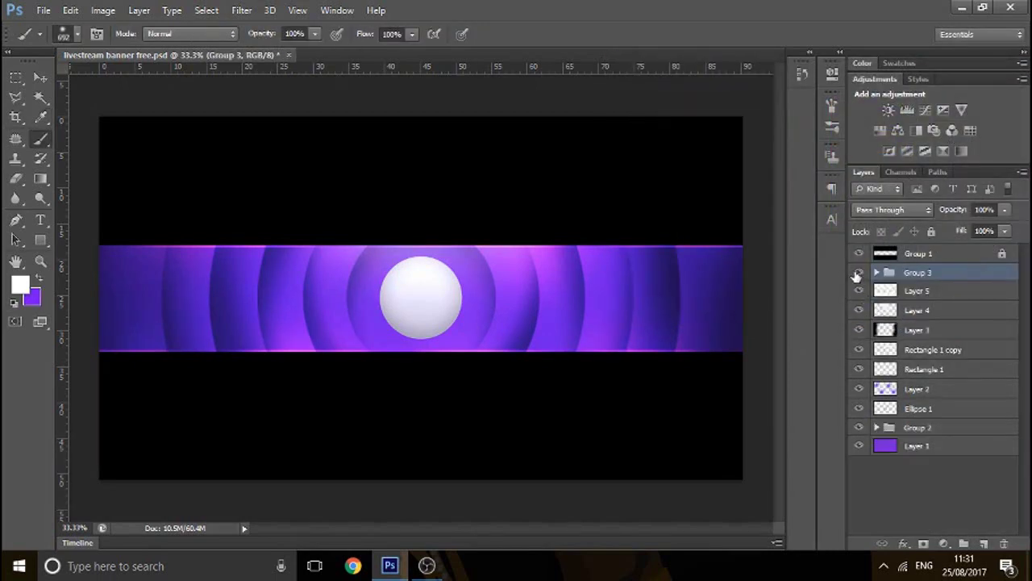
left_click(858, 272)
left_click(858, 272)
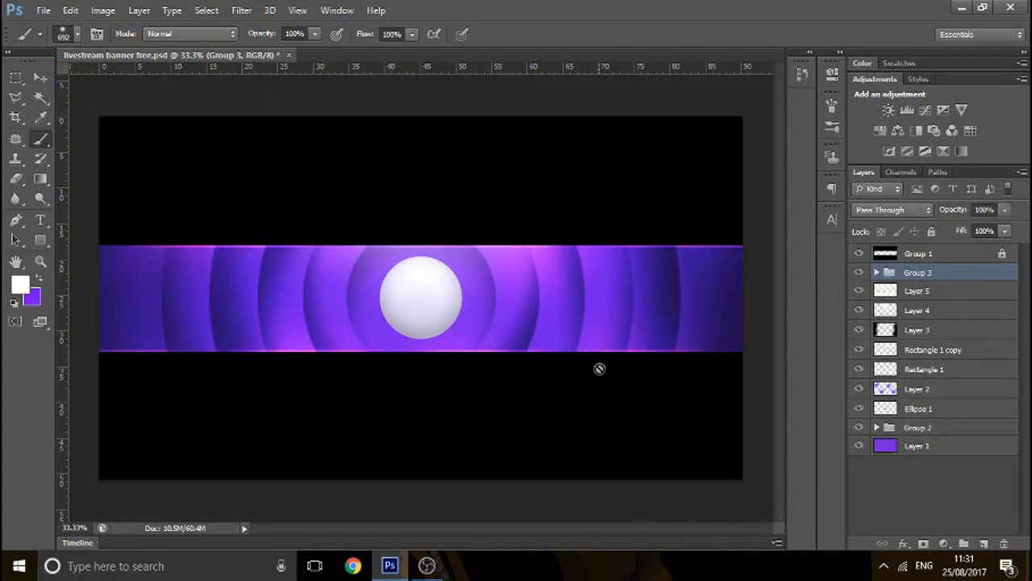